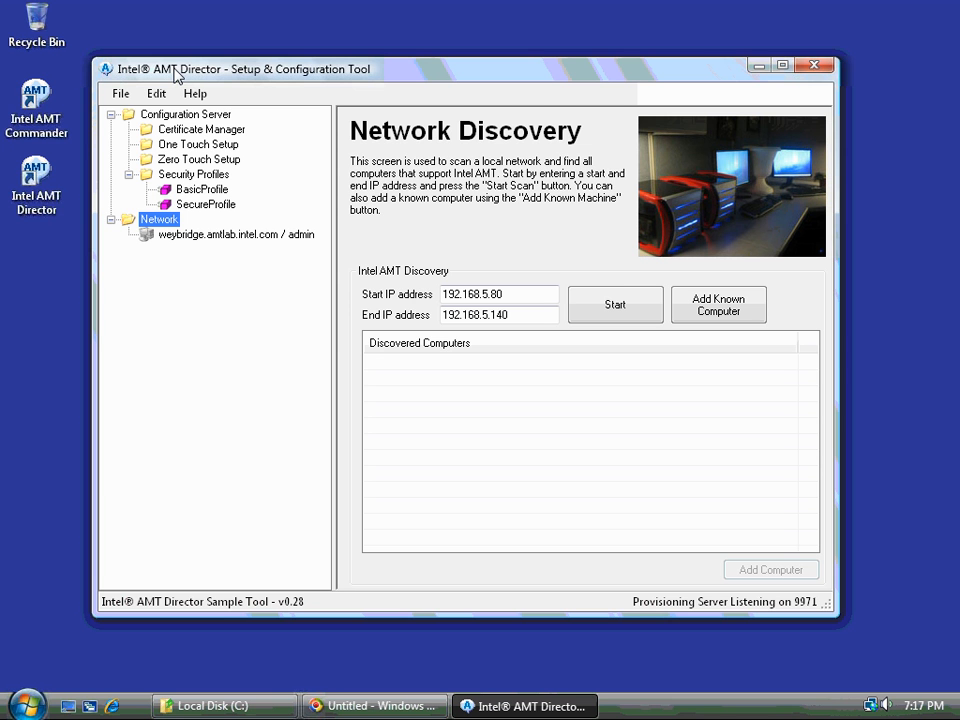
# - Connect to the weybridge.amtlab.intel.com computer listed under Network
pyautogui.moveTo(174, 69)
pyautogui.mouseDown()
pyautogui.moveTo(186, 71)
pyautogui.moveTo(185, 62)
pyautogui.mouseUp()
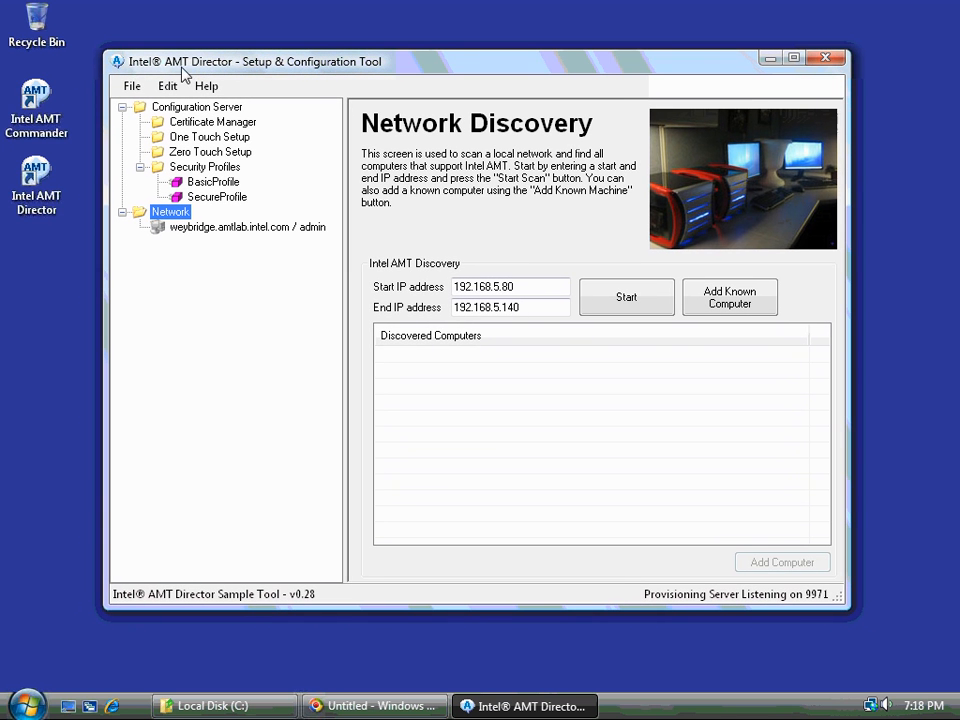
pyautogui.click(178, 230)
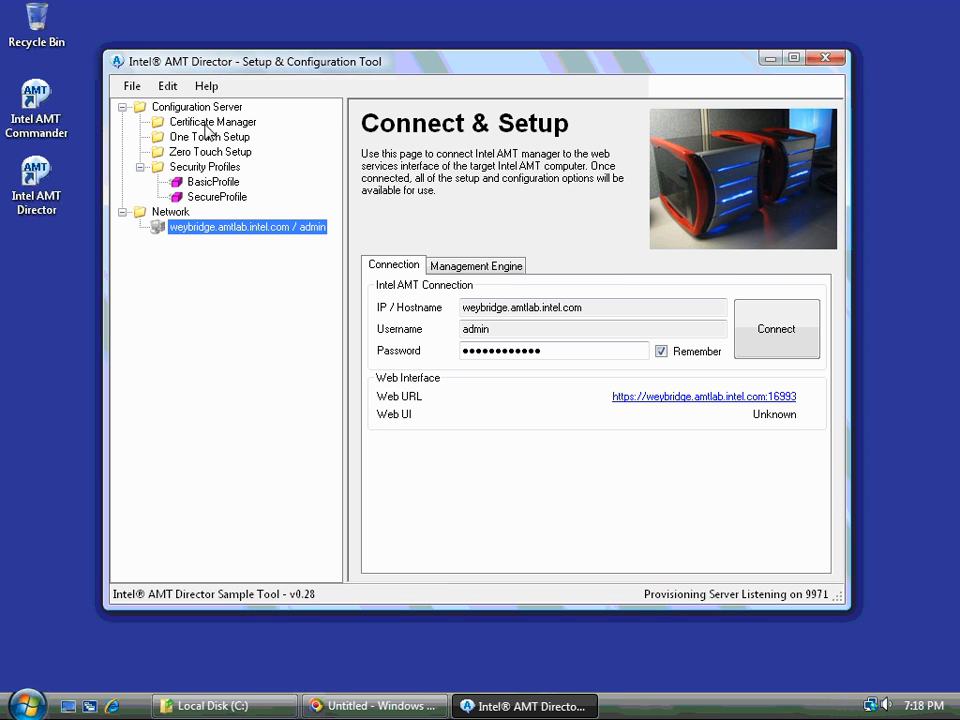
pyautogui.rightClick(204, 232)
pyautogui.click(221, 241)
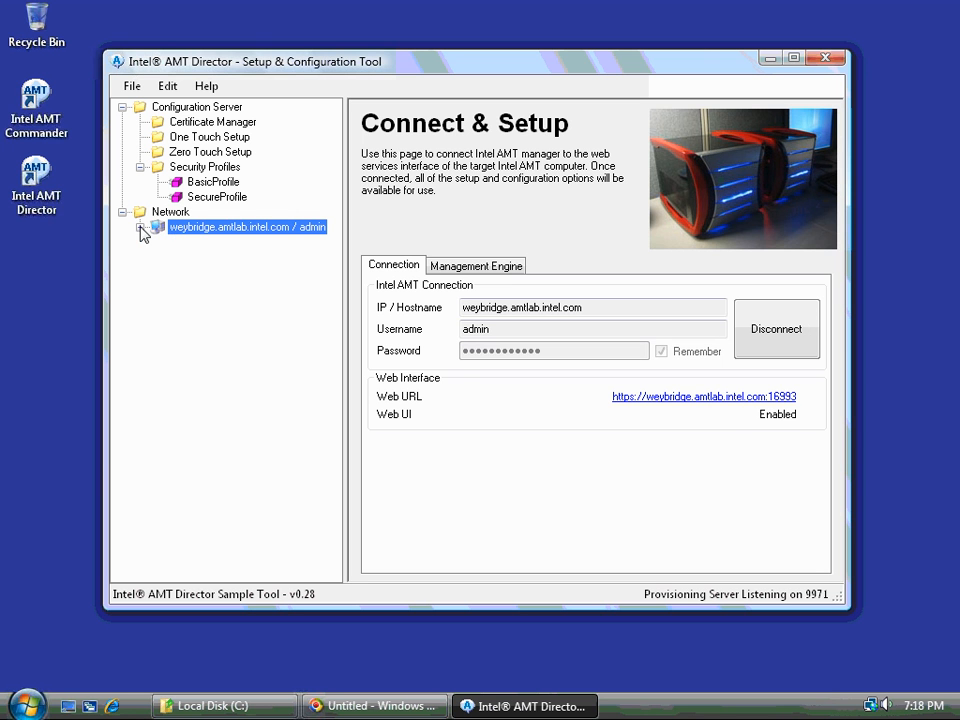
# - Remove the Test certificate hash from the connected computer's Zero-Touch Settings
pyautogui.click(140, 227)
pyautogui.click(189, 244)
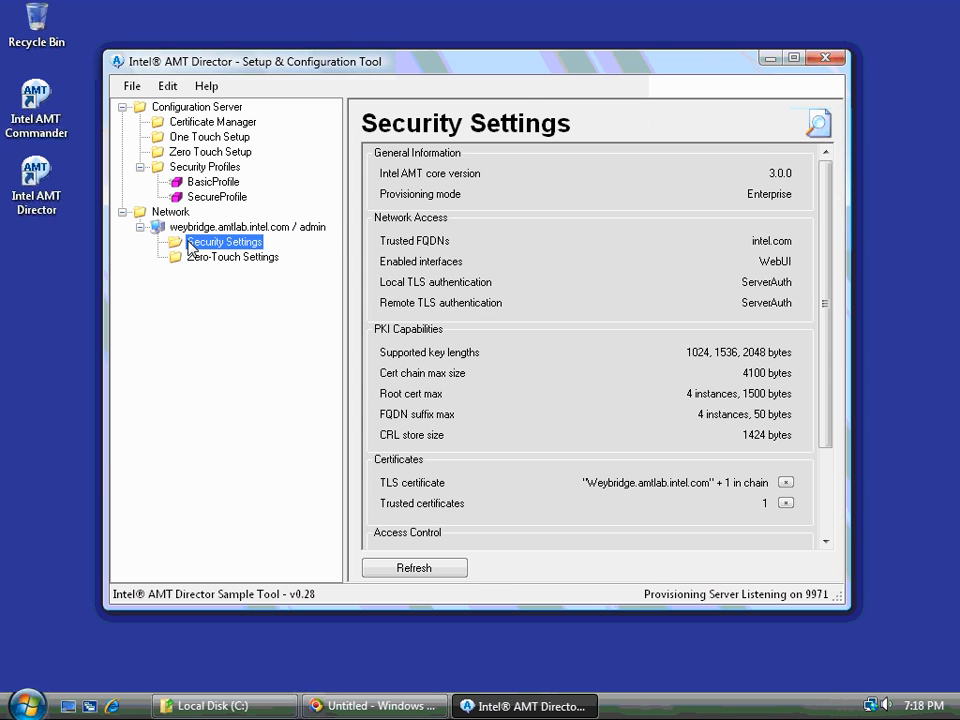
pyautogui.click(188, 258)
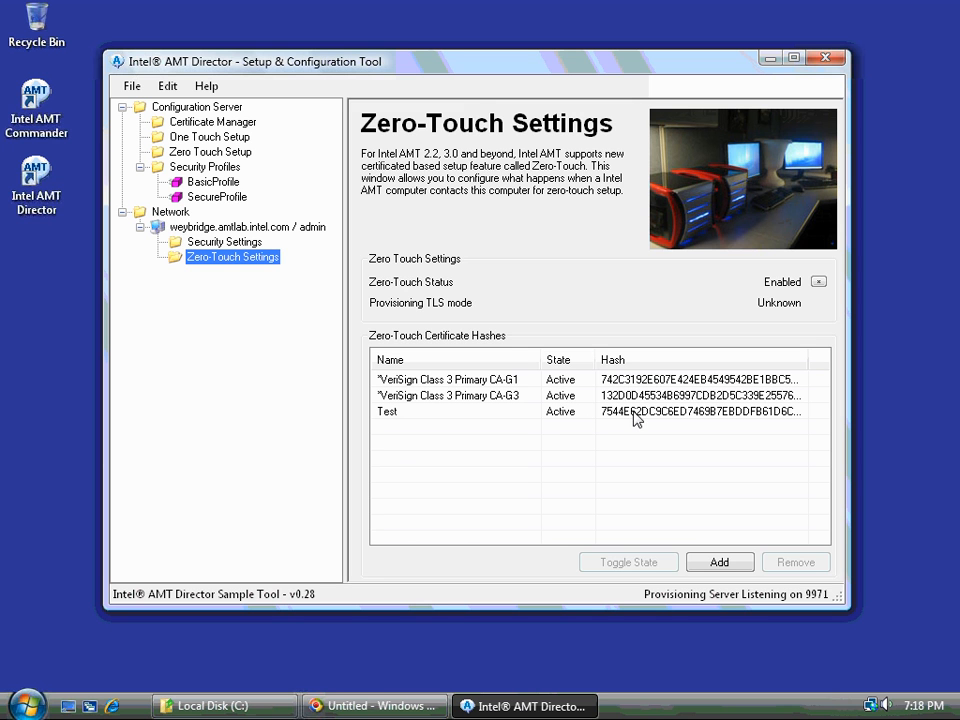
pyautogui.click(527, 419)
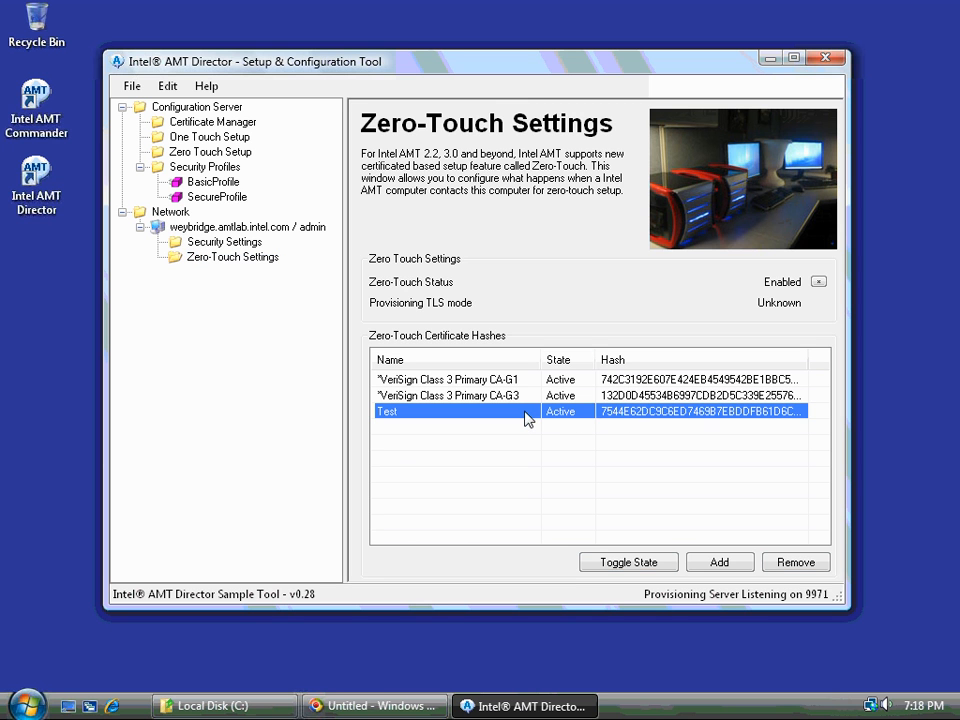
pyautogui.click(585, 458)
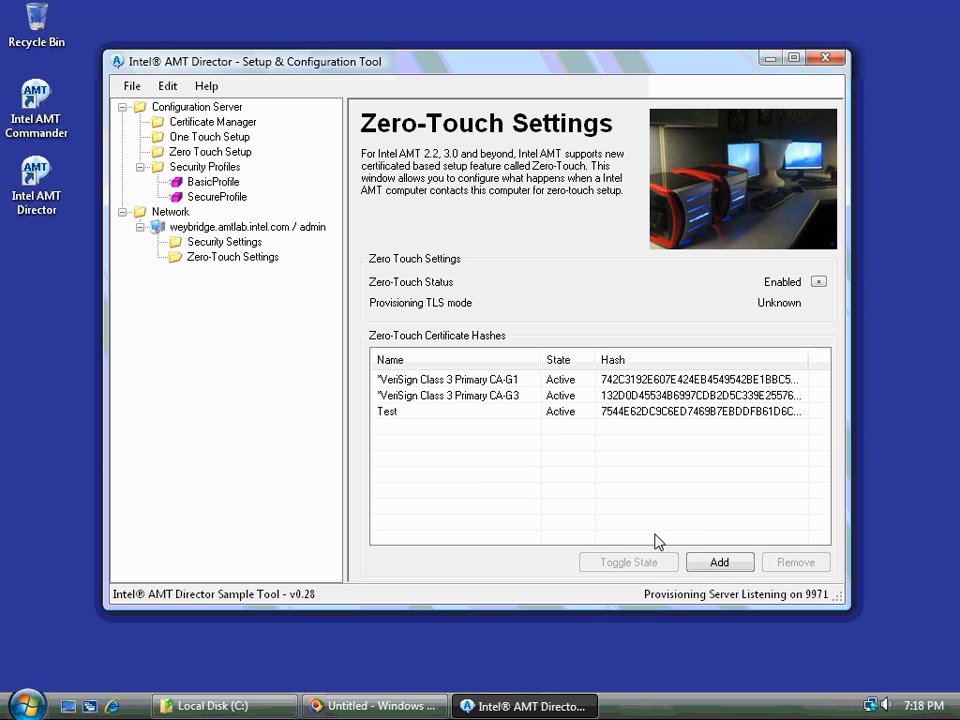
pyautogui.click(447, 420)
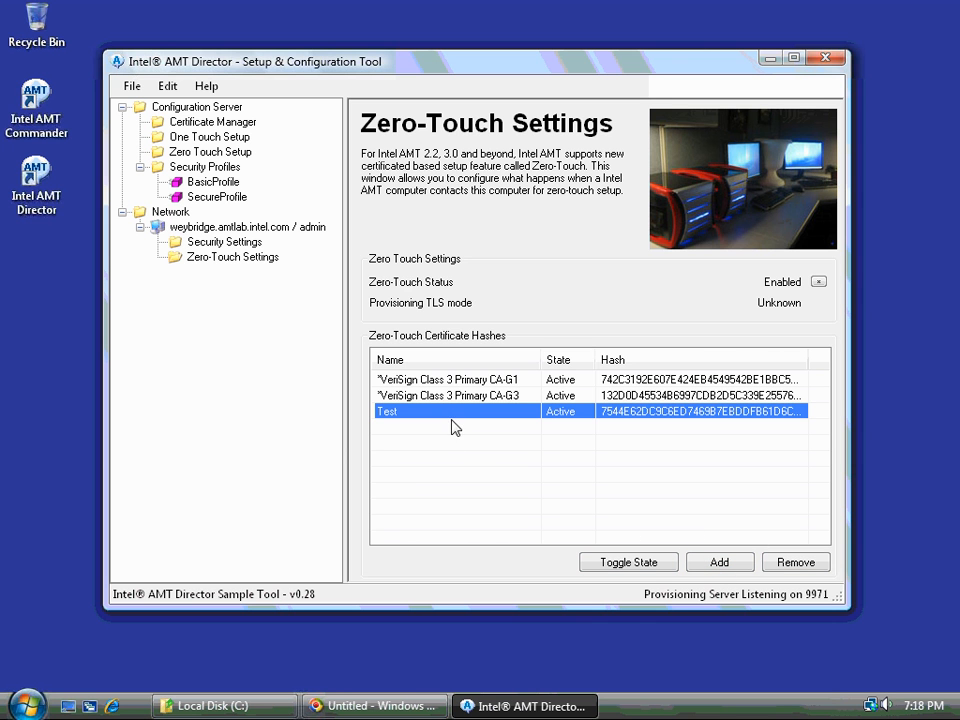
pyautogui.click(796, 563)
pyautogui.click(449, 420)
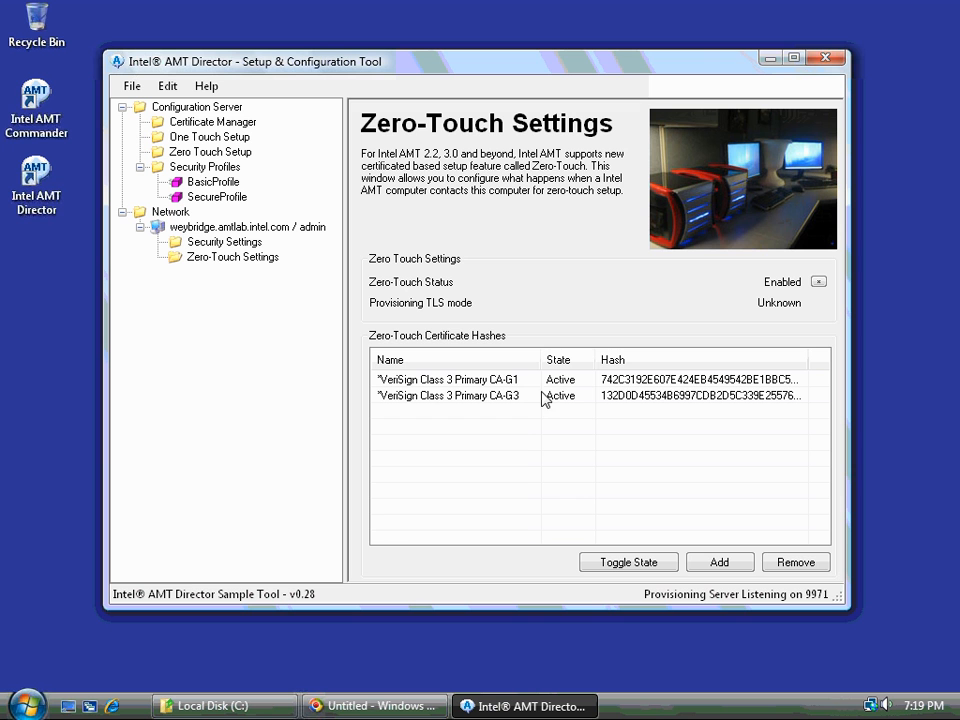
# - Mark the TestRoot certificate as trusted in the Certificate Manager and accept its installation
pyautogui.click(205, 122)
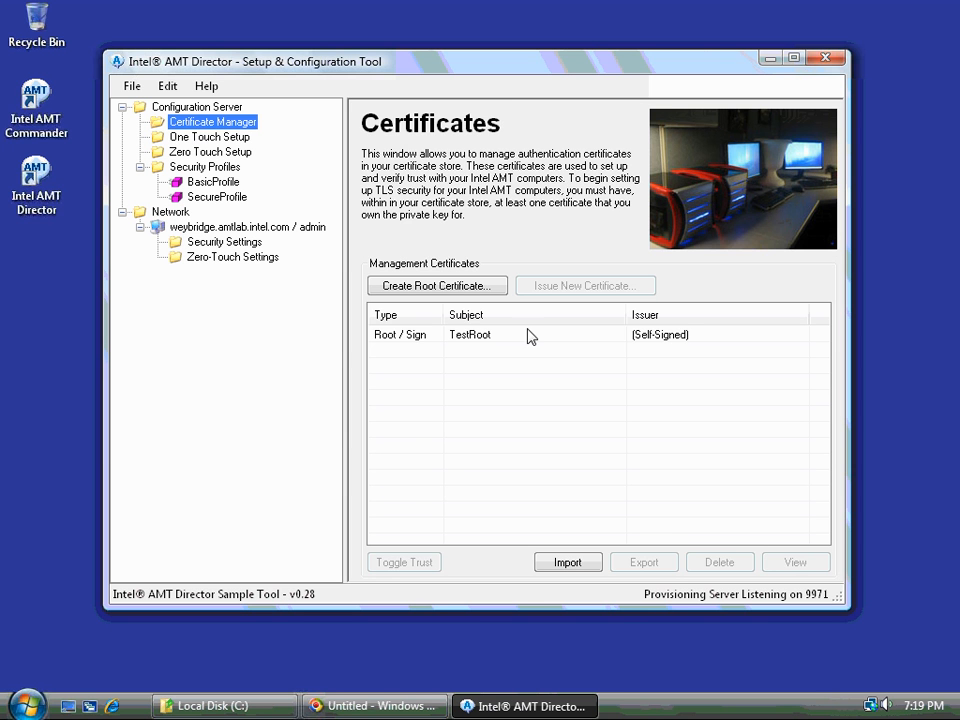
pyautogui.click(422, 339)
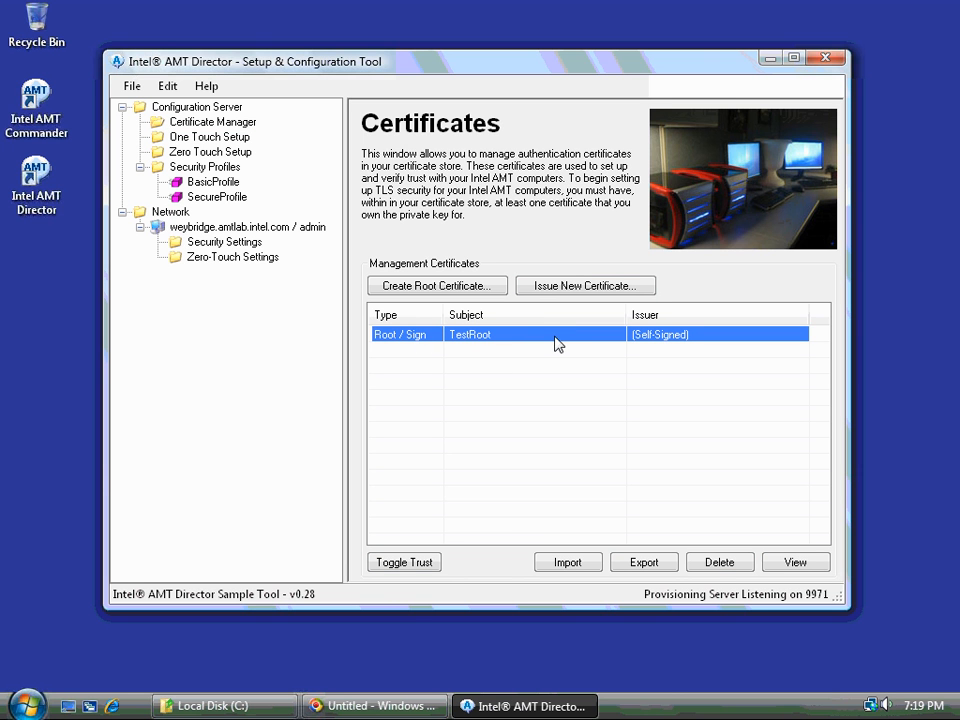
pyautogui.click(403, 562)
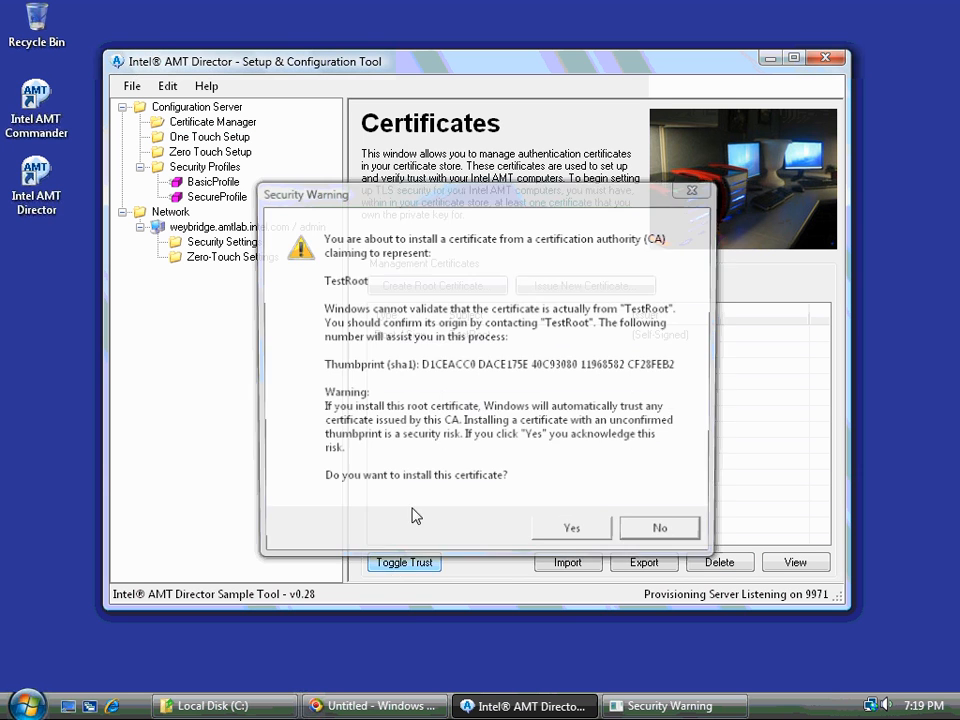
pyautogui.click(570, 535)
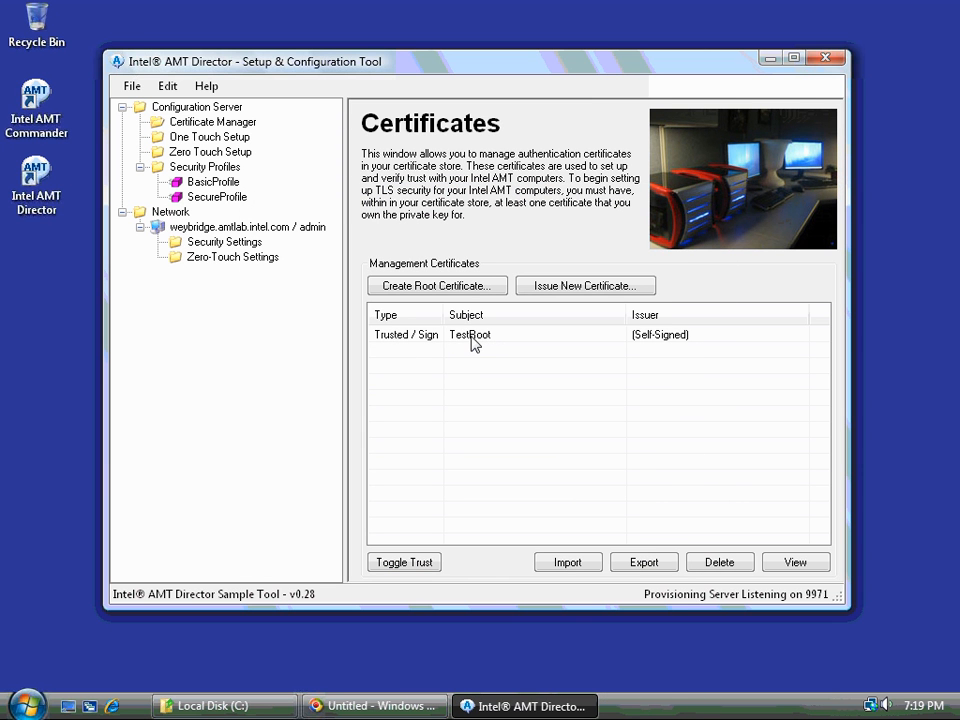
# - Add the TestRoot certificate's hash to the weybridge computer's zero-touch certificate hashes
pyautogui.click(224, 259)
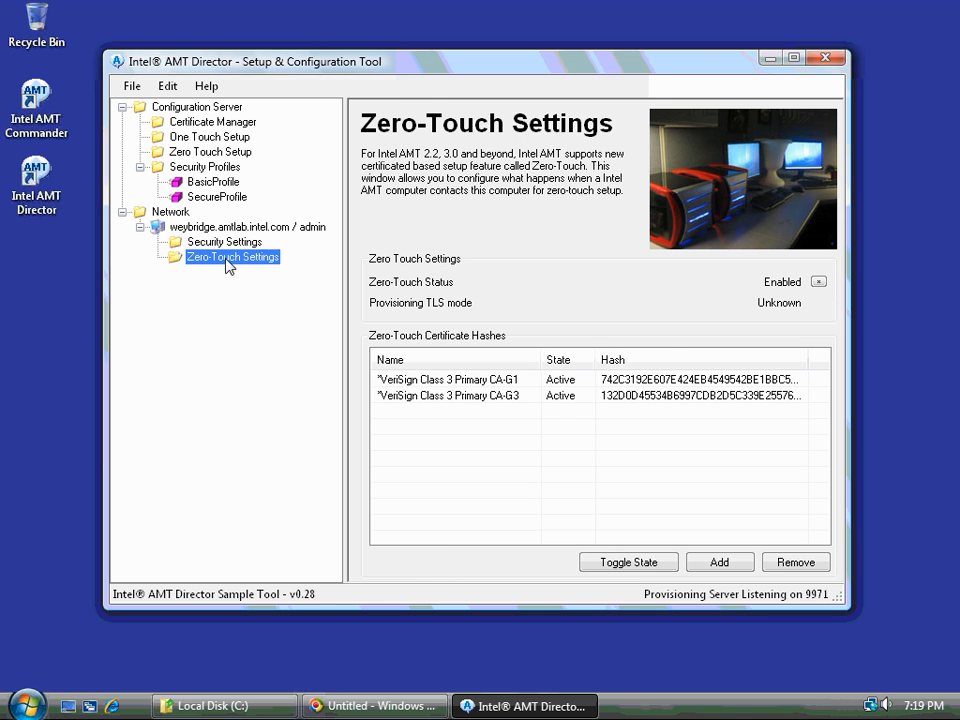
pyautogui.click(707, 565)
pyautogui.click(381, 297)
pyautogui.click(380, 314)
pyautogui.click(535, 429)
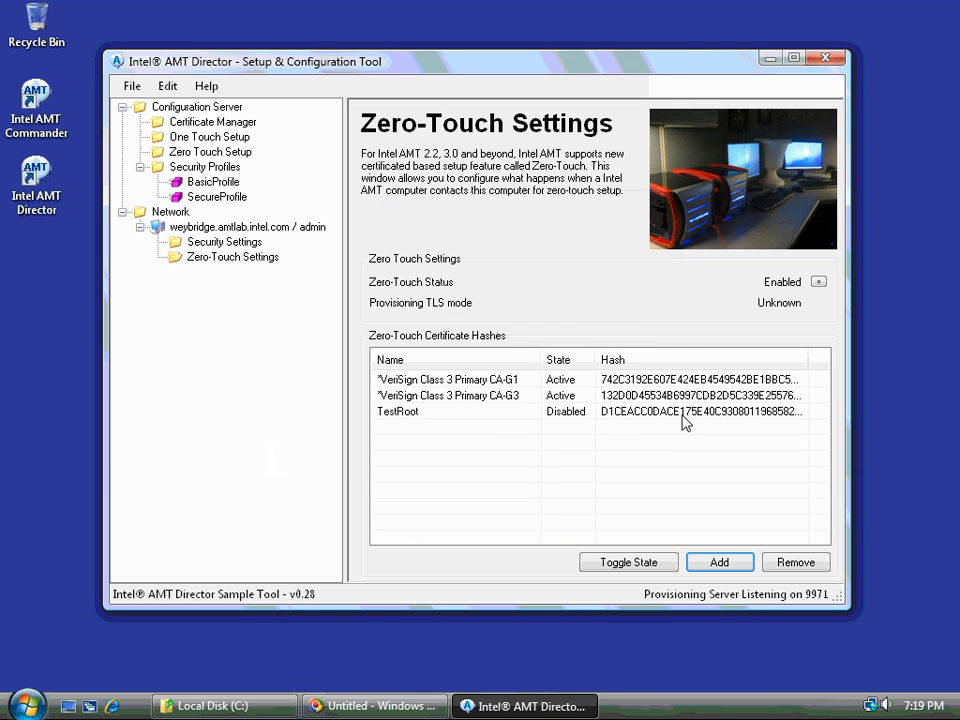
# - Switch the TestRoot zero-touch certificate hash to the Active state
pyautogui.click(554, 415)
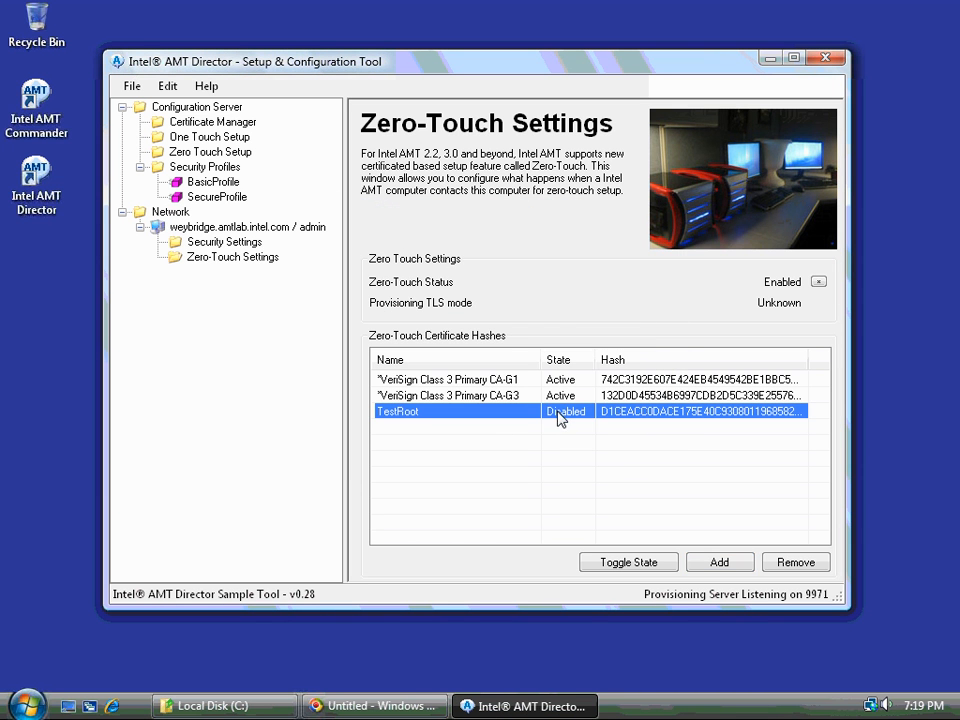
pyautogui.click(622, 562)
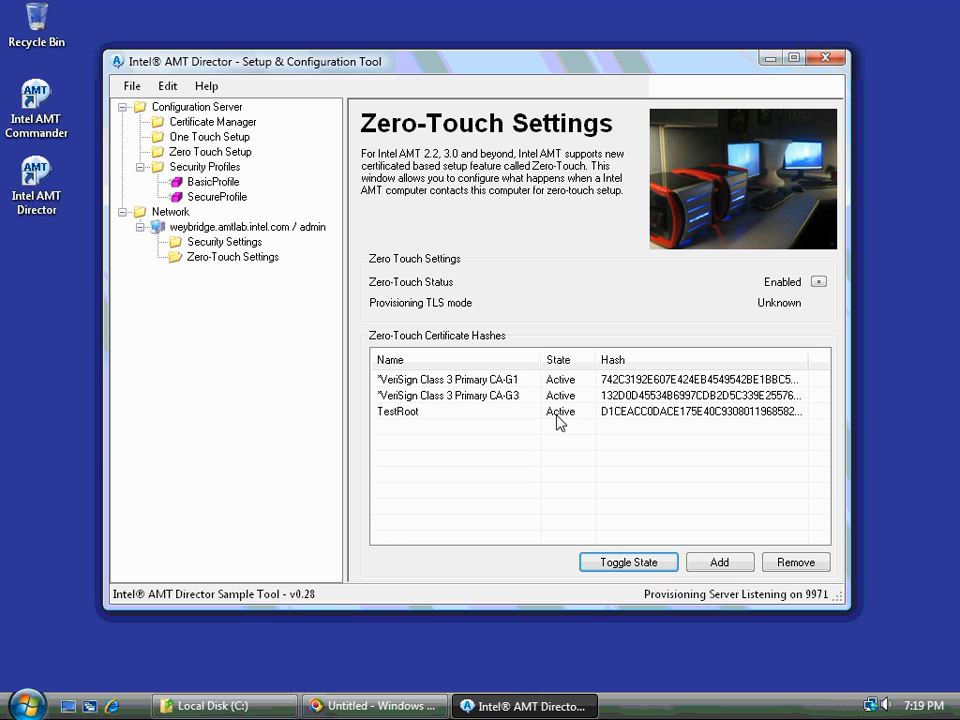
pyautogui.click(519, 419)
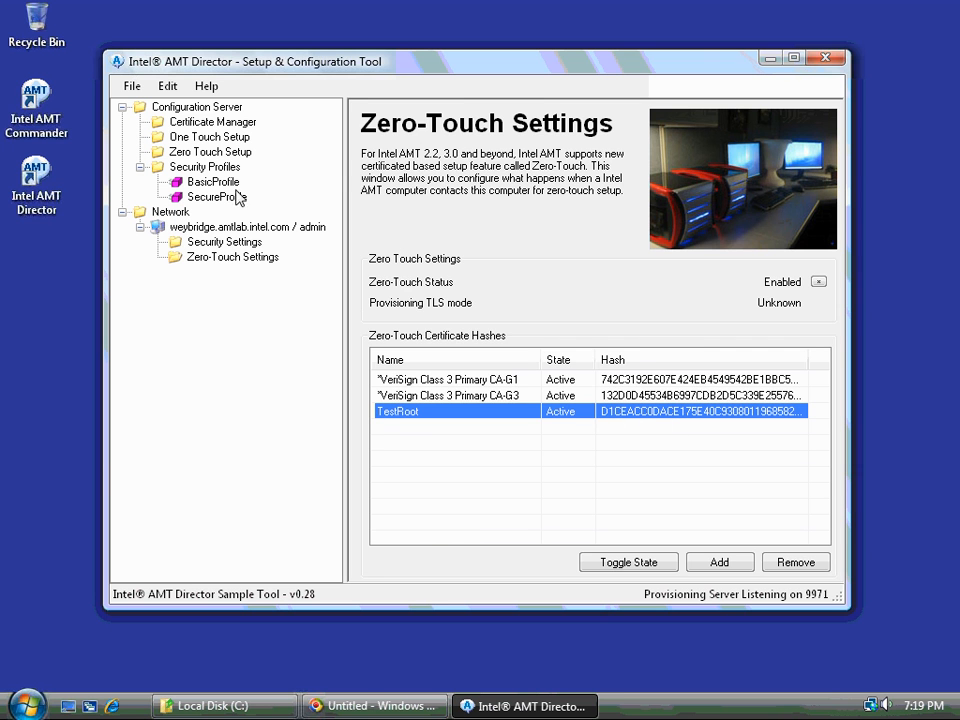
# - Issue an Intel AMT ZTC Setup Certificate from TestRoot with common name Provisionserver.amtlab.intel.com and organization name Intel
pyautogui.click(190, 124)
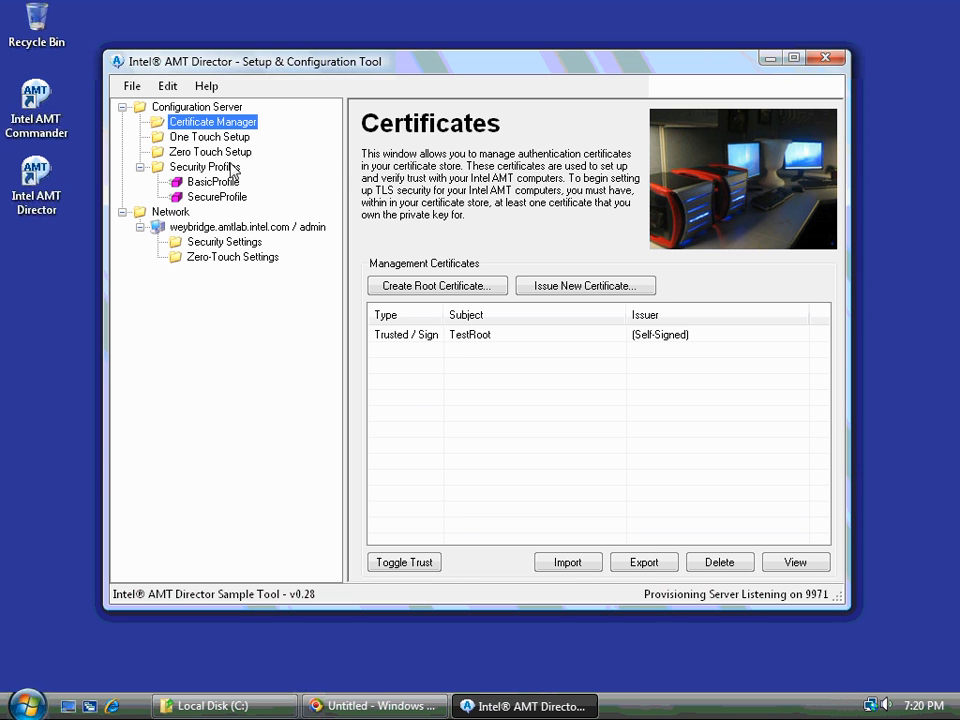
pyautogui.click(545, 344)
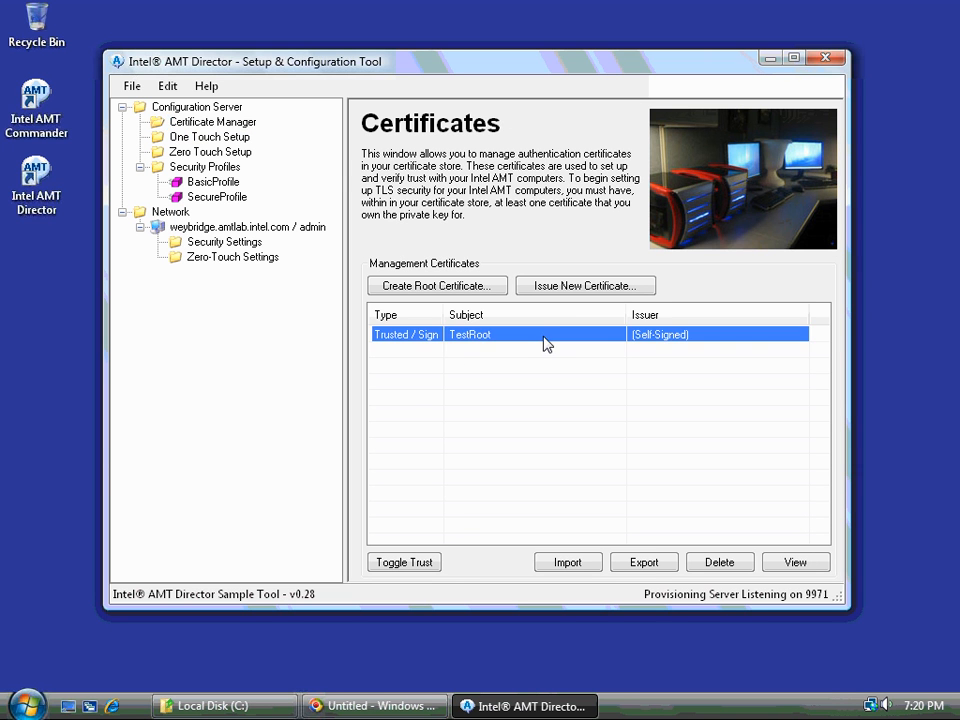
pyautogui.click(573, 287)
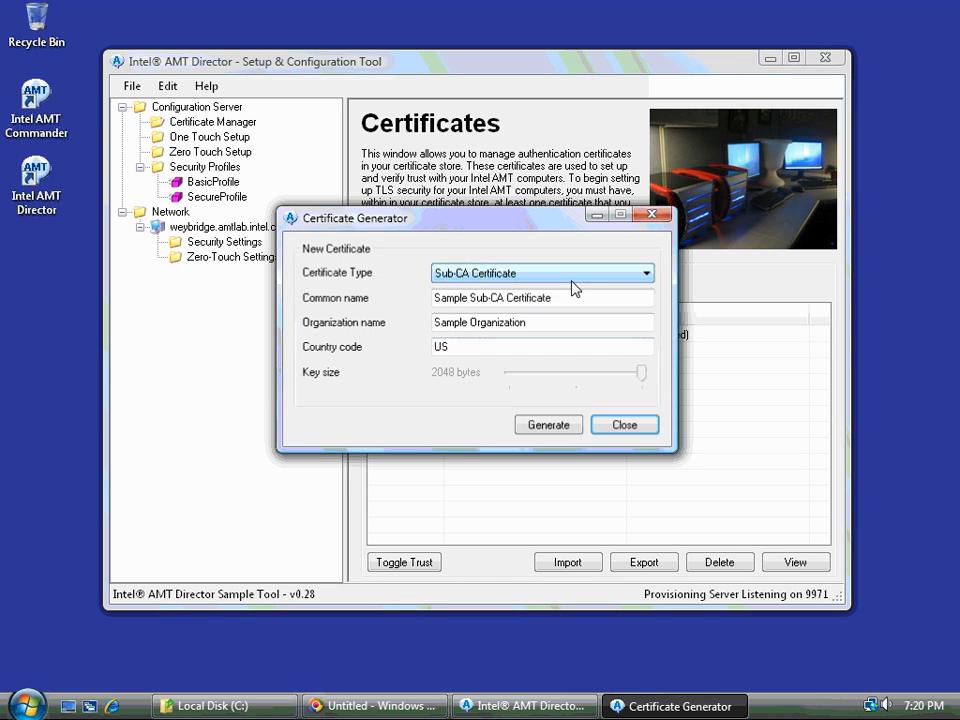
pyautogui.click(505, 278)
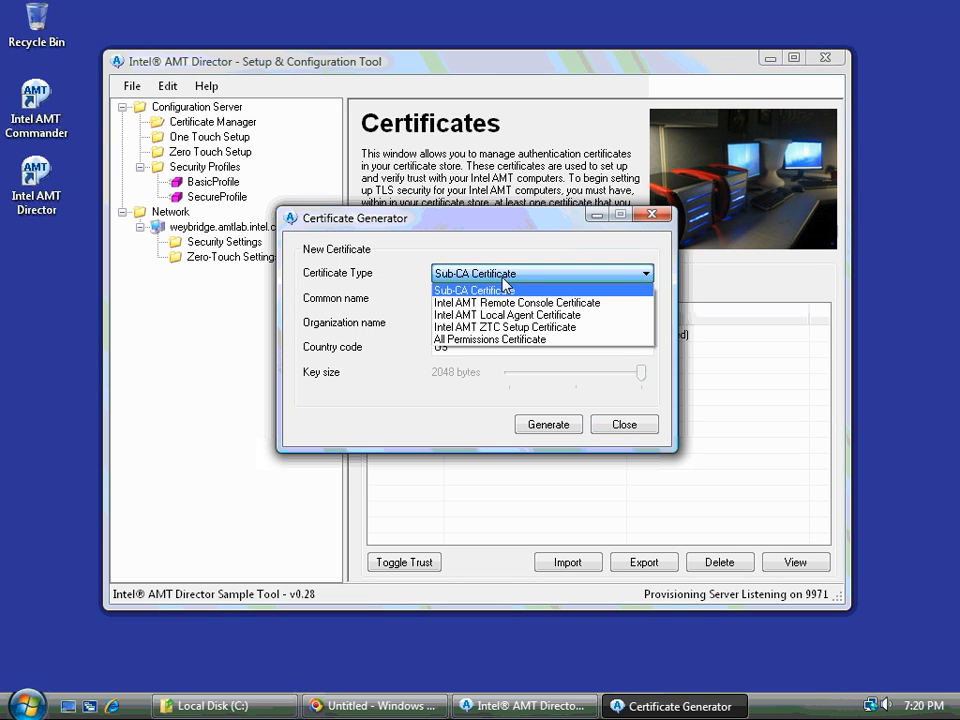
pyautogui.click(505, 327)
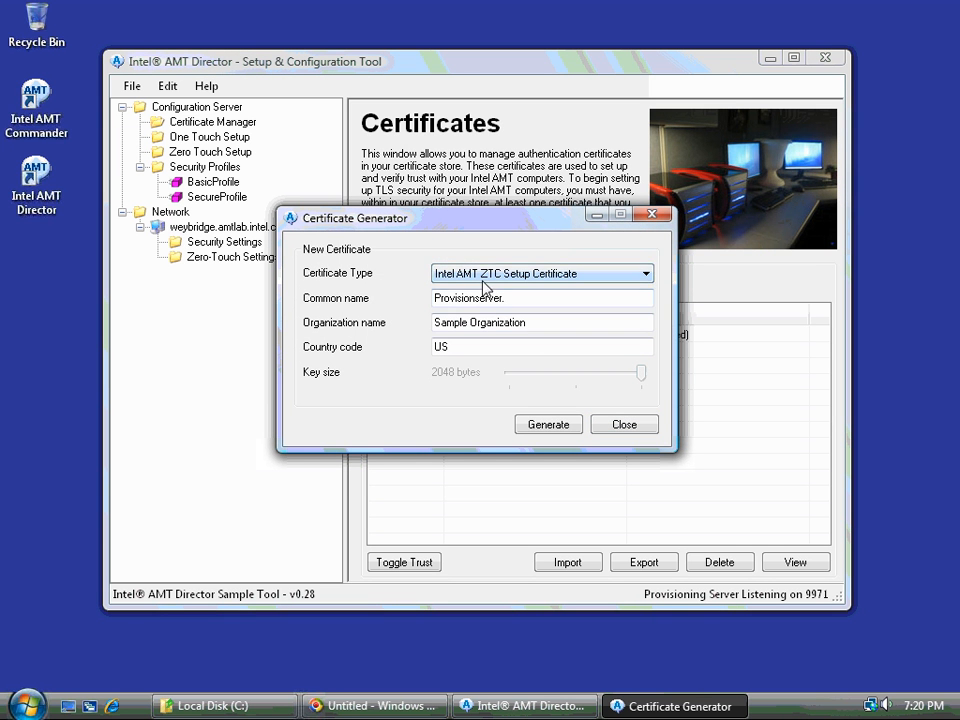
pyautogui.click(517, 298)
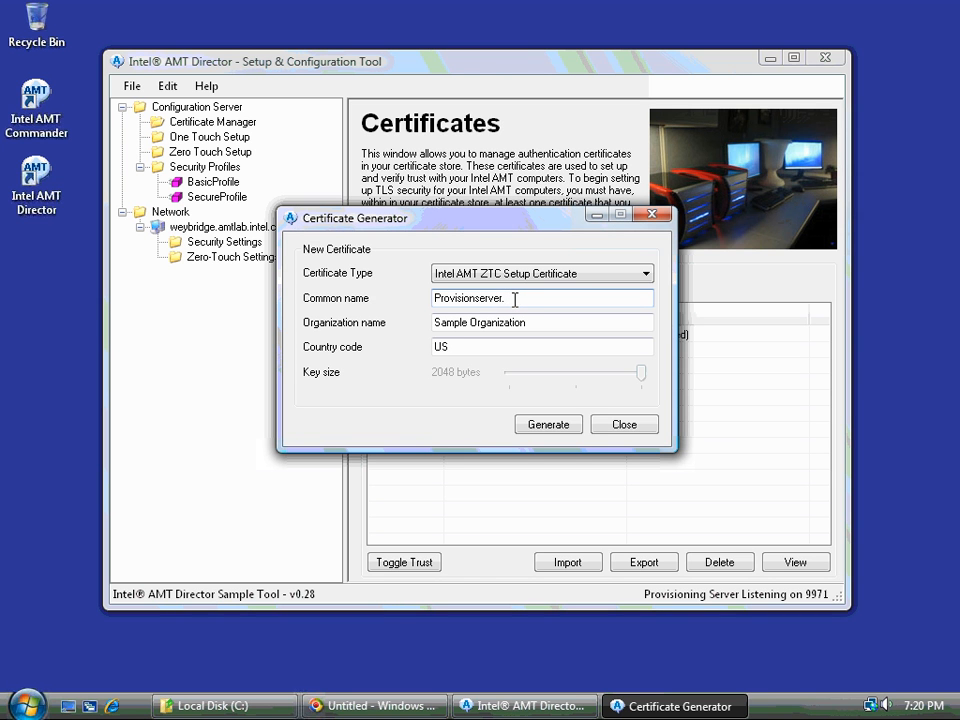
pyautogui.write('amtlab.intel.com')
pyautogui.doubleClick(527, 322)
pyautogui.moveTo(419, 320); pyautogui.dragTo(354, 328)
pyautogui.write('int')
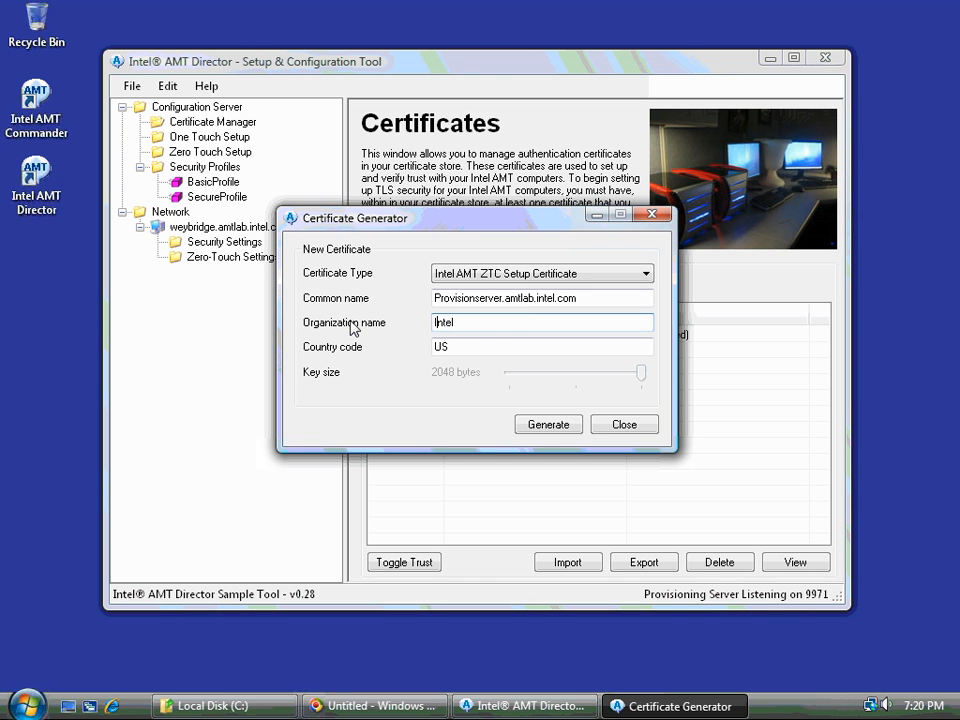
pyautogui.click(548, 425)
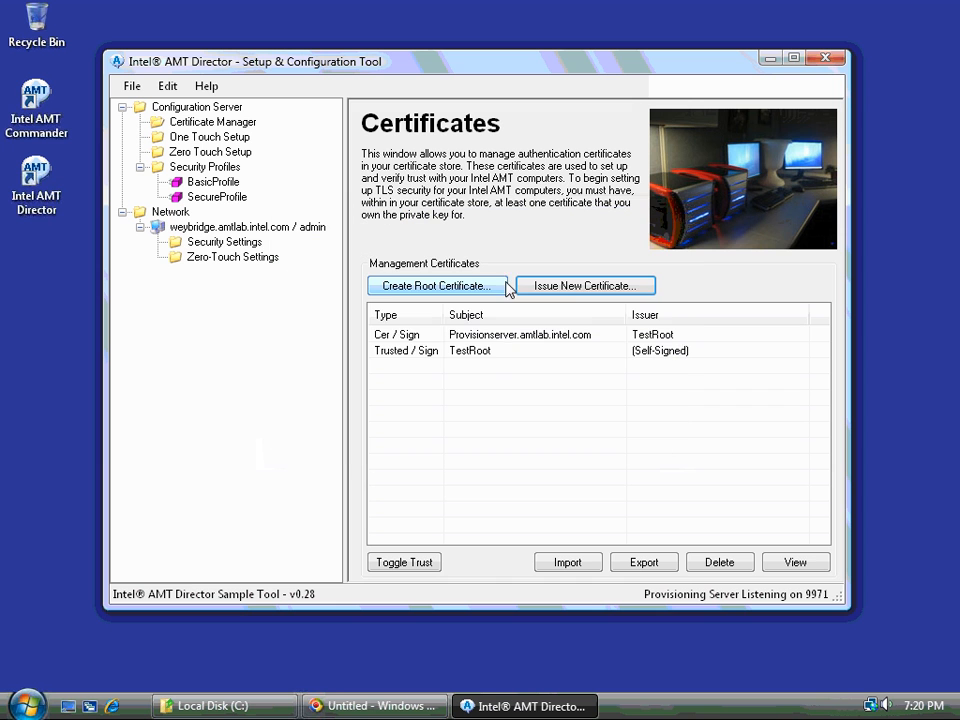
# - Enable the Provisionserver.amtlab.intel.com certificate for authentication in the configuration server's Zero Touch Setup
pyautogui.click(494, 339)
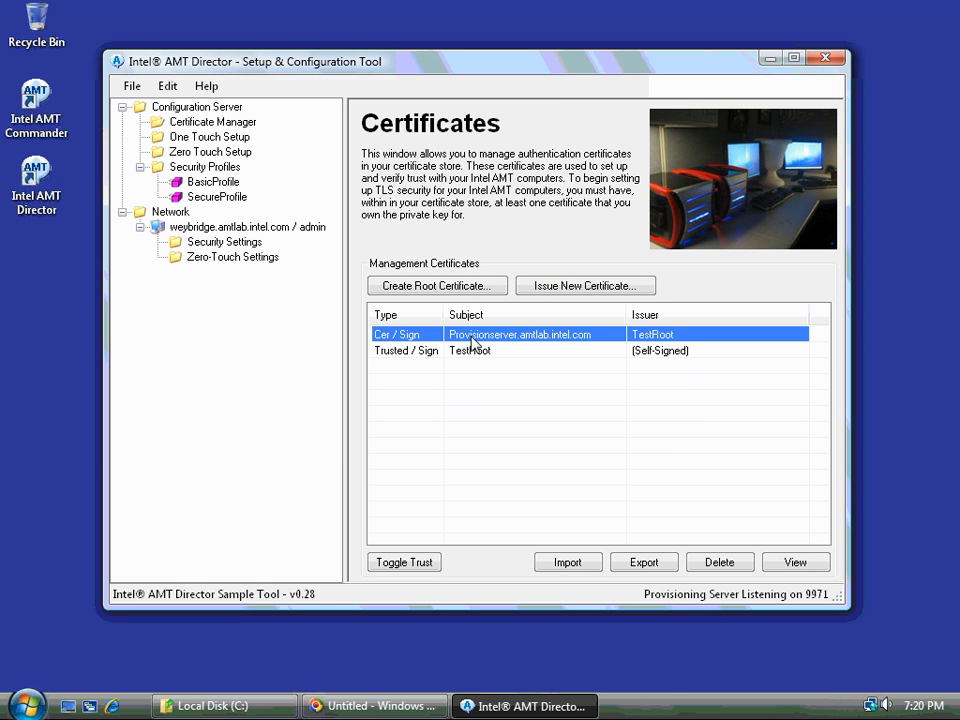
pyautogui.click(181, 157)
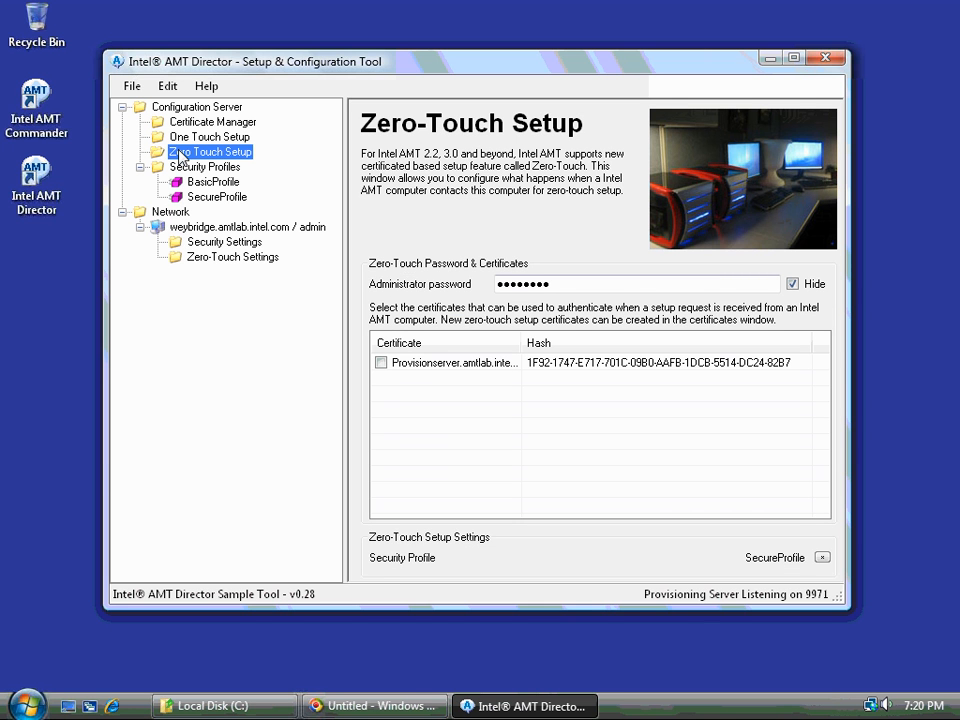
pyautogui.click(381, 363)
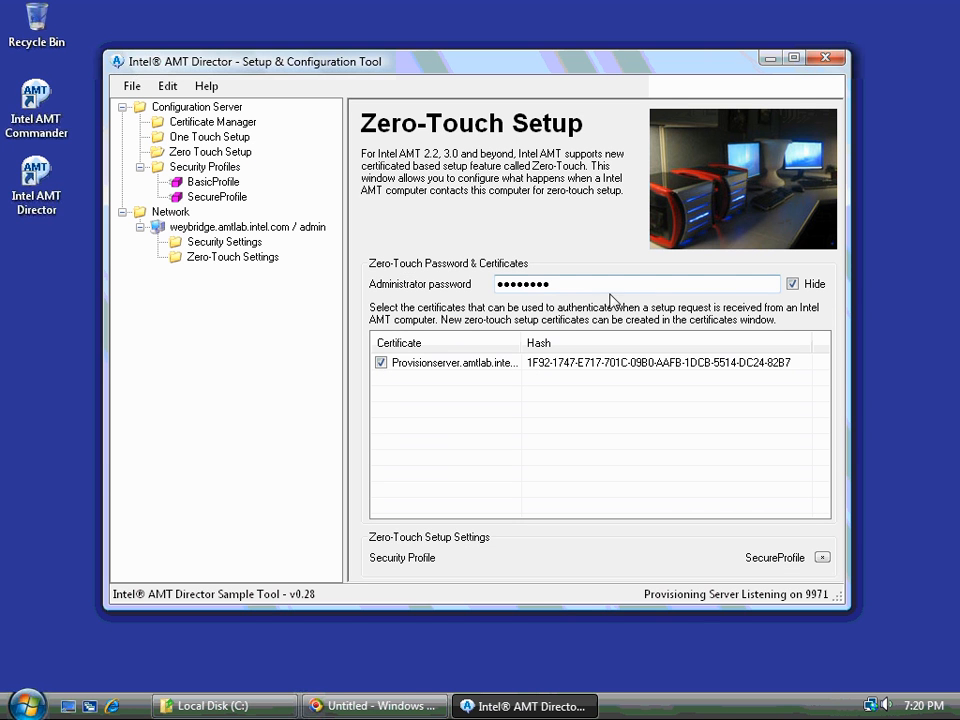
# - Replace the administrator password for Zero Touch Setup with a new one
pyautogui.moveTo(558, 288); pyautogui.dragTo(371, 297)
pyautogui.write('●')
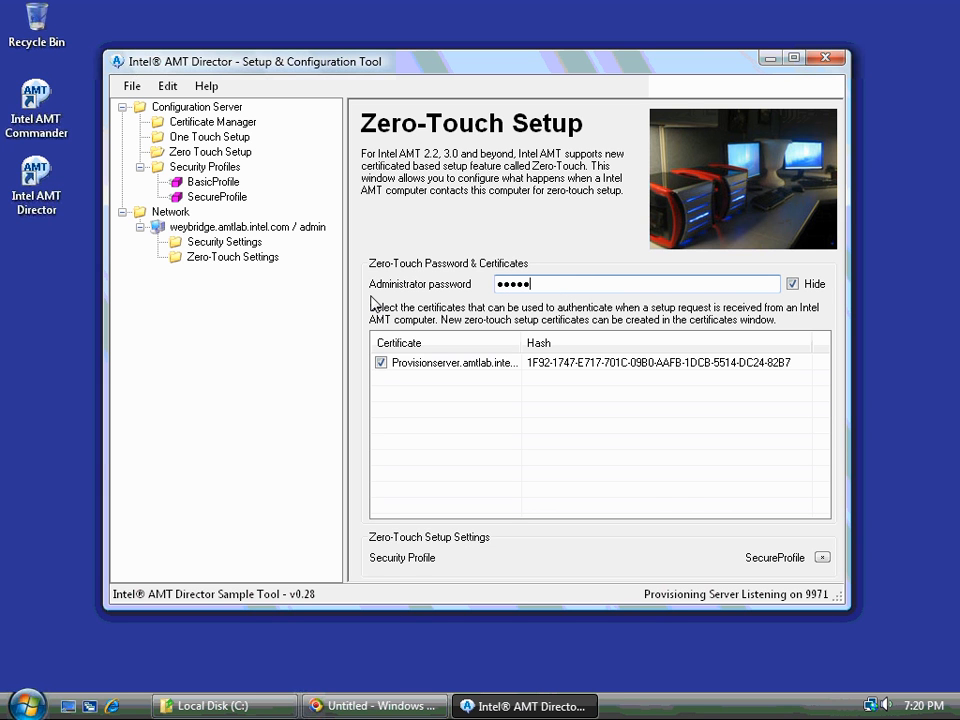
pyautogui.press('BackSpace')
pyautogui.press('BackSpace')
pyautogui.press('BackSpace')
pyautogui.press('BackSpace')
pyautogui.press('BackSpace')
pyautogui.press('BackSpace')
pyautogui.press('BackSpace')
pyautogui.press('BackSpace')
pyautogui.press('BackSpace')
pyautogui.moveTo(606, 285); pyautogui.dragTo(458, 287)
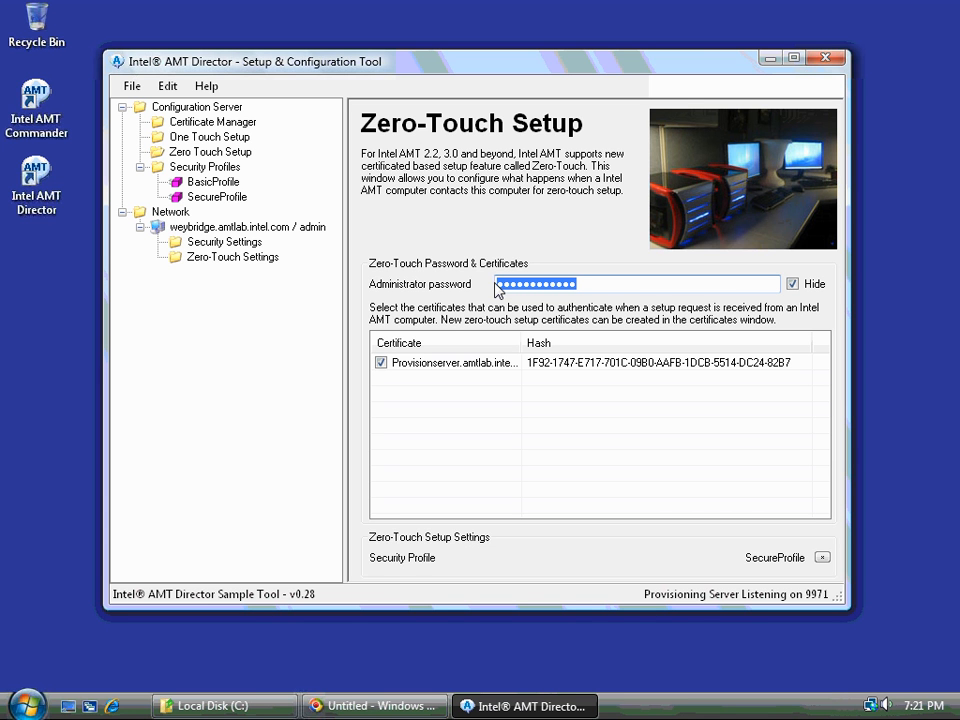
pyautogui.click(583, 284)
pyautogui.moveTo(587, 284); pyautogui.dragTo(467, 281)
pyautogui.click(600, 290)
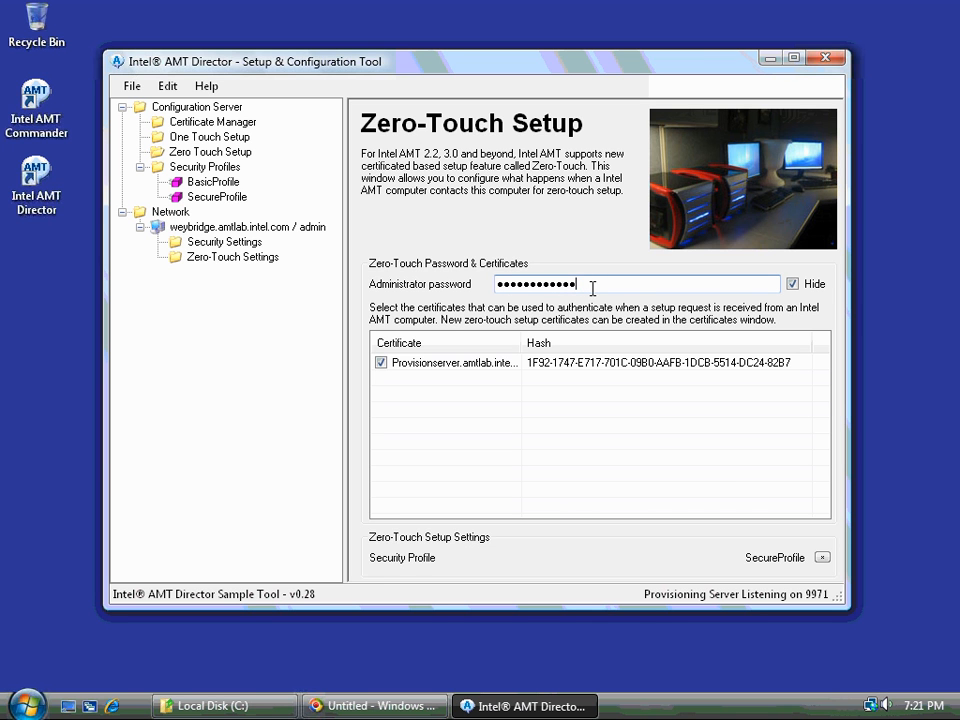
# - Assign SecureProfile as the security profile for Zero Touch Setup and open that profile's settings
pyautogui.click(822, 560)
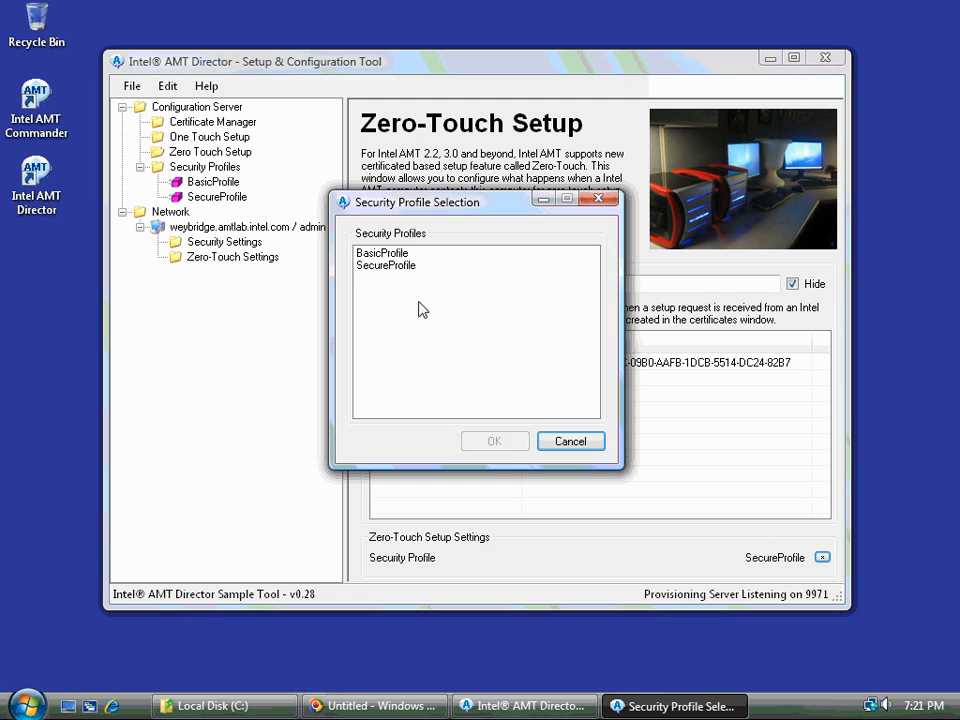
pyautogui.click(392, 266)
pyautogui.click(495, 442)
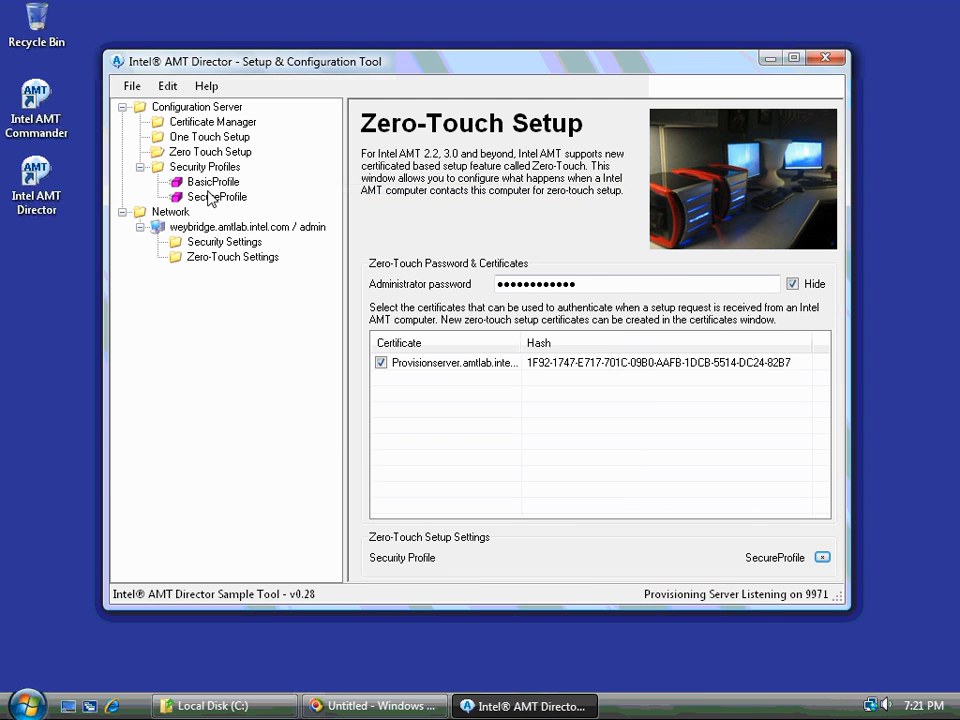
pyautogui.click(213, 200)
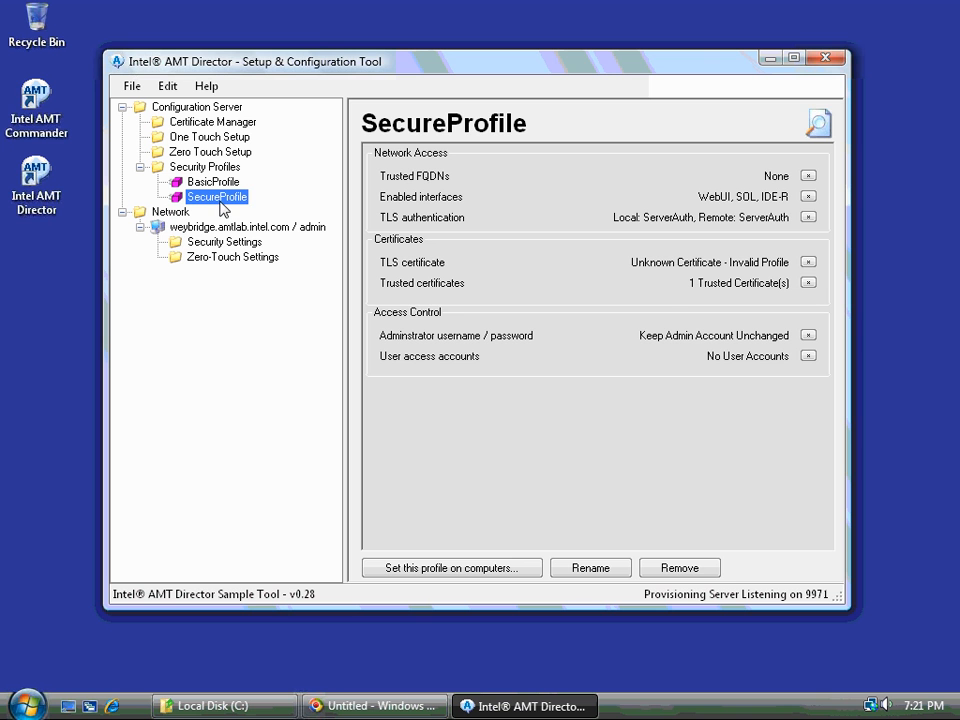
# - Change the security profile assigned to the configuration server's Zero Touch Setup to BasicProfile
pyautogui.click(195, 151)
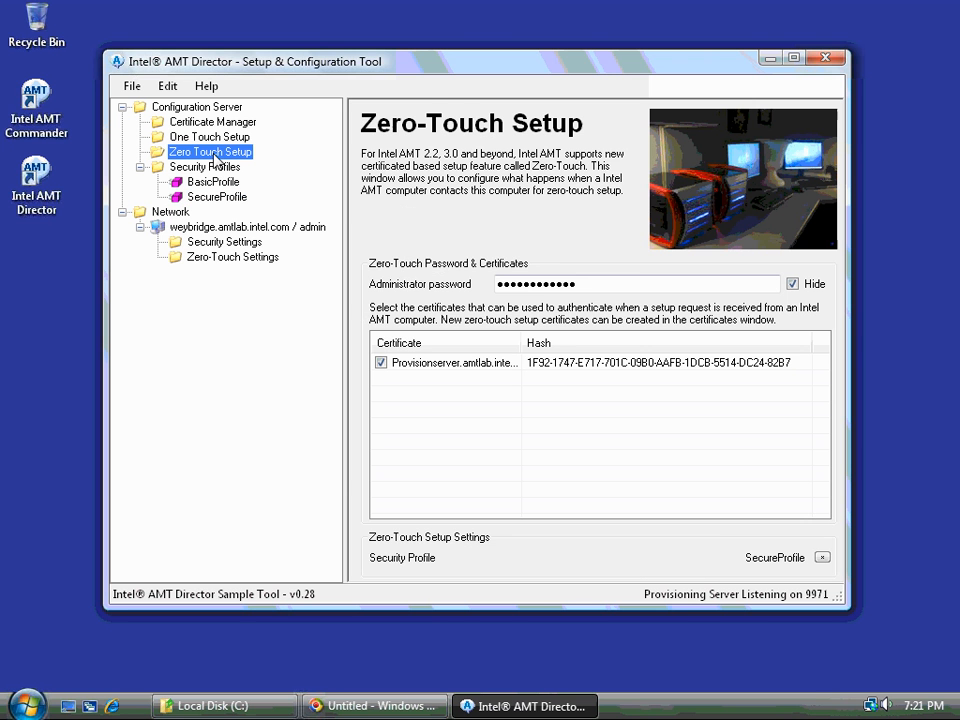
pyautogui.click(822, 557)
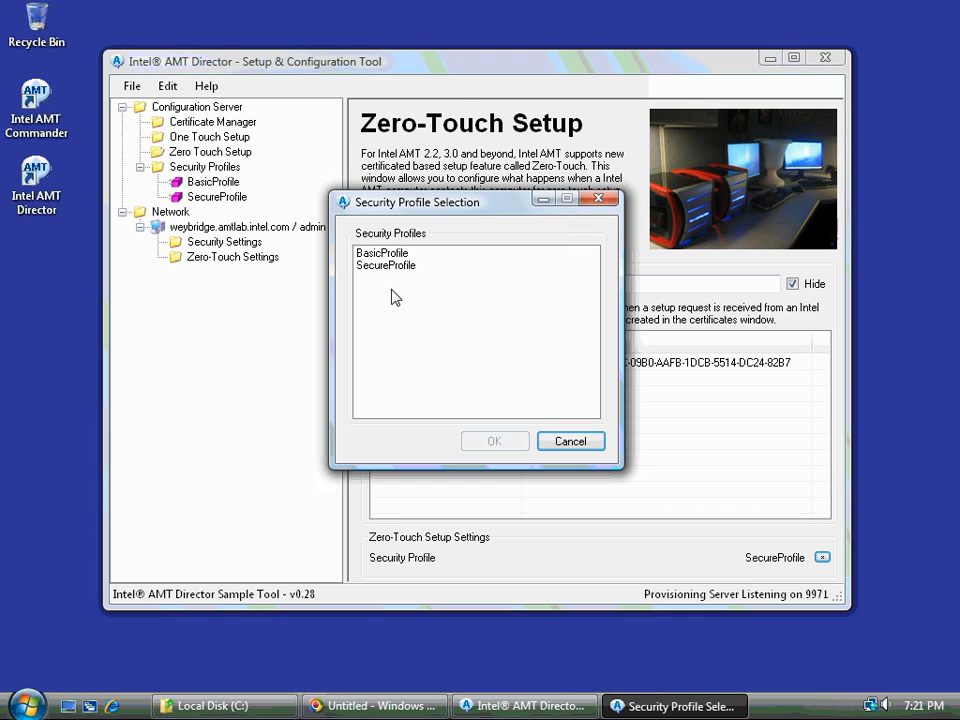
pyautogui.click(384, 254)
pyautogui.click(502, 442)
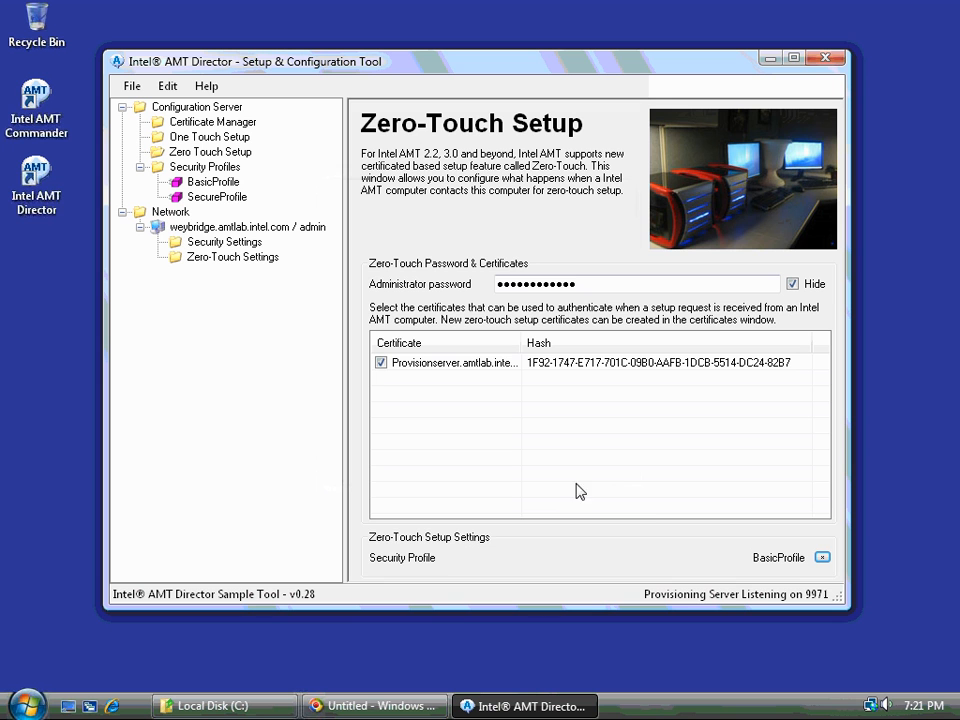
# - Un-provision the Weybridge computer without a full un-provision, with zero-touch settings set before the reset
pyautogui.click(195, 226)
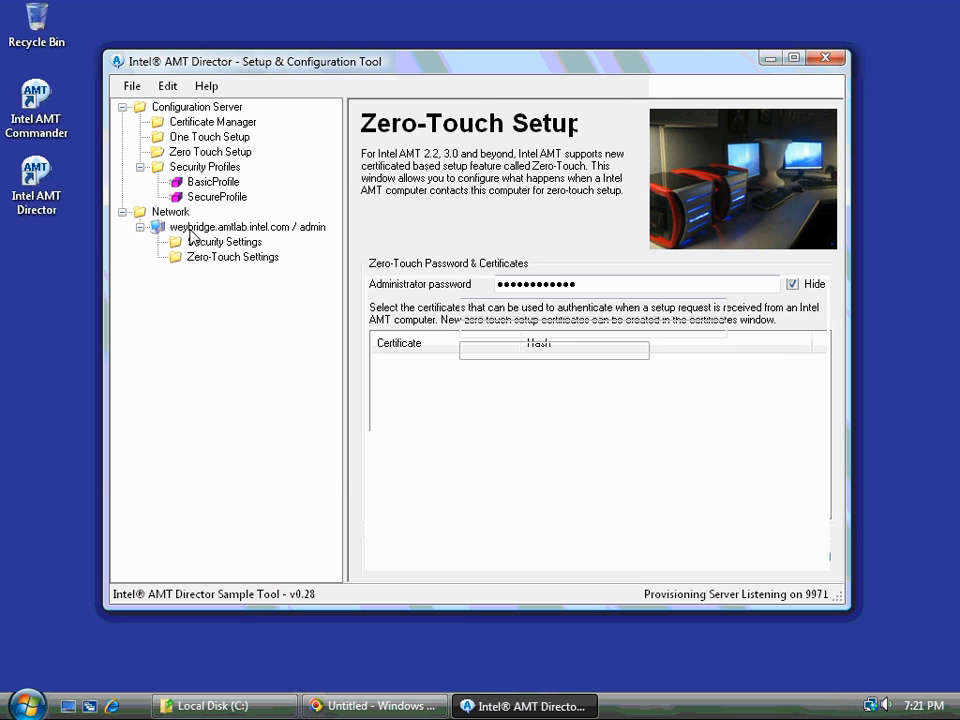
pyautogui.click(488, 268)
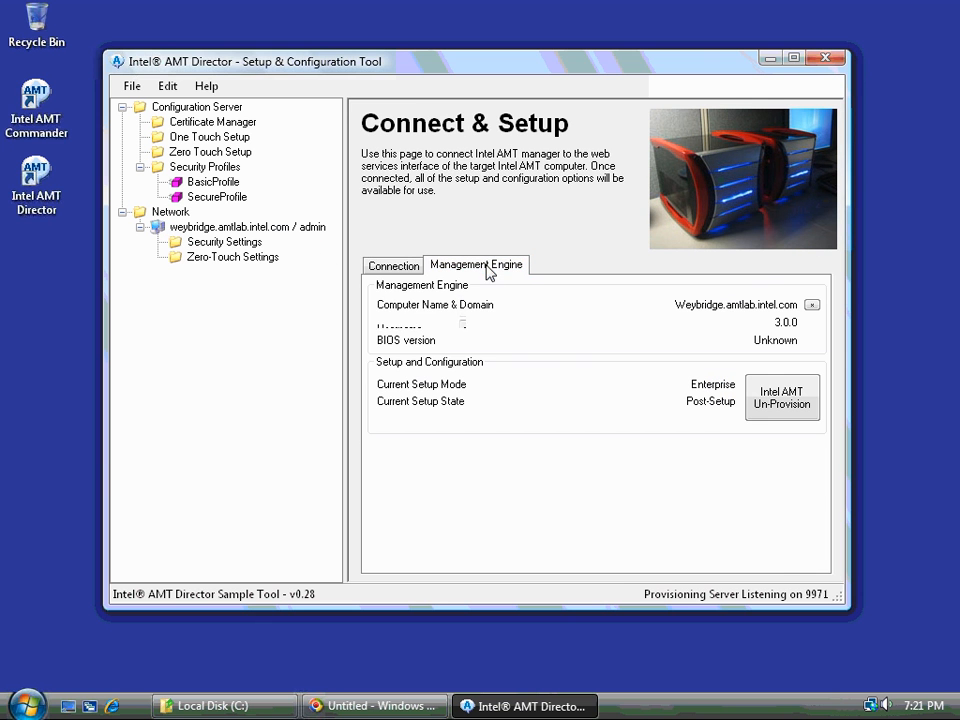
pyautogui.click(771, 398)
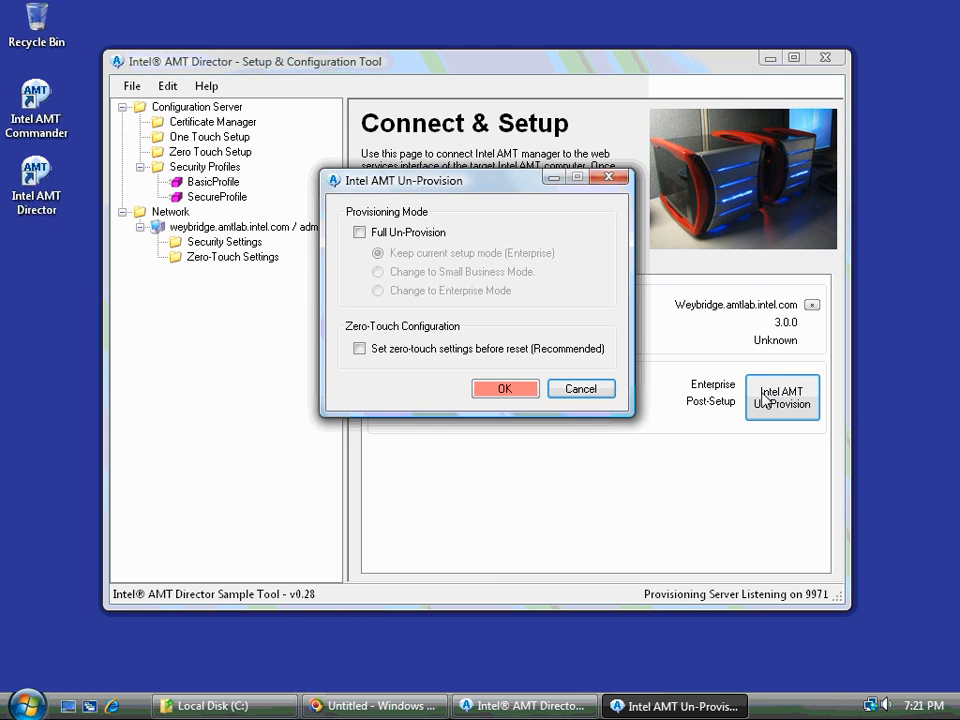
pyautogui.click(378, 350)
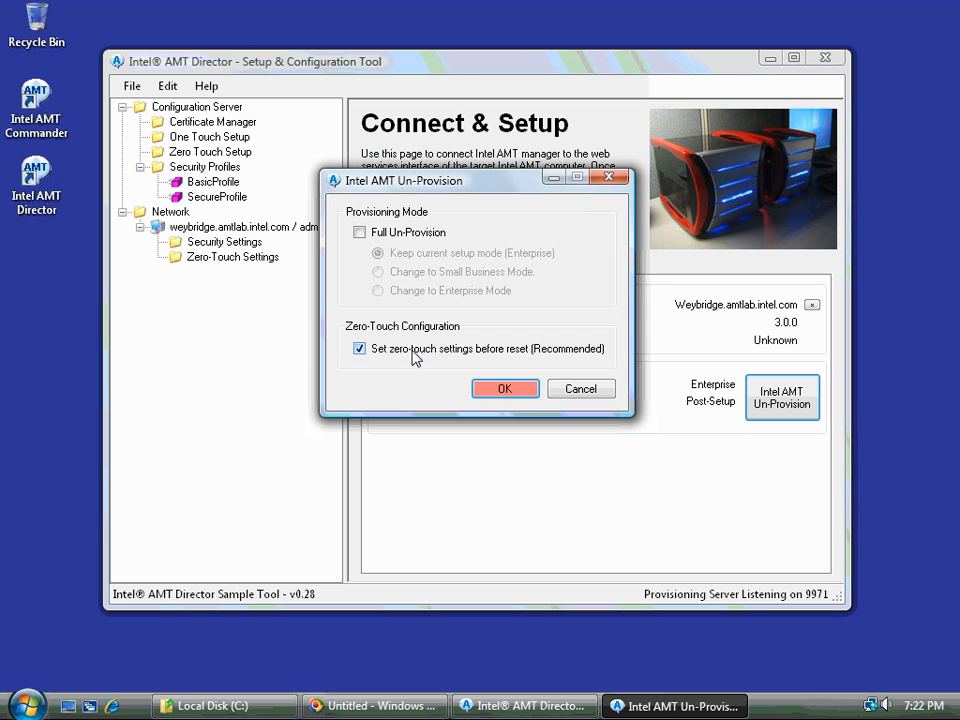
pyautogui.click(497, 390)
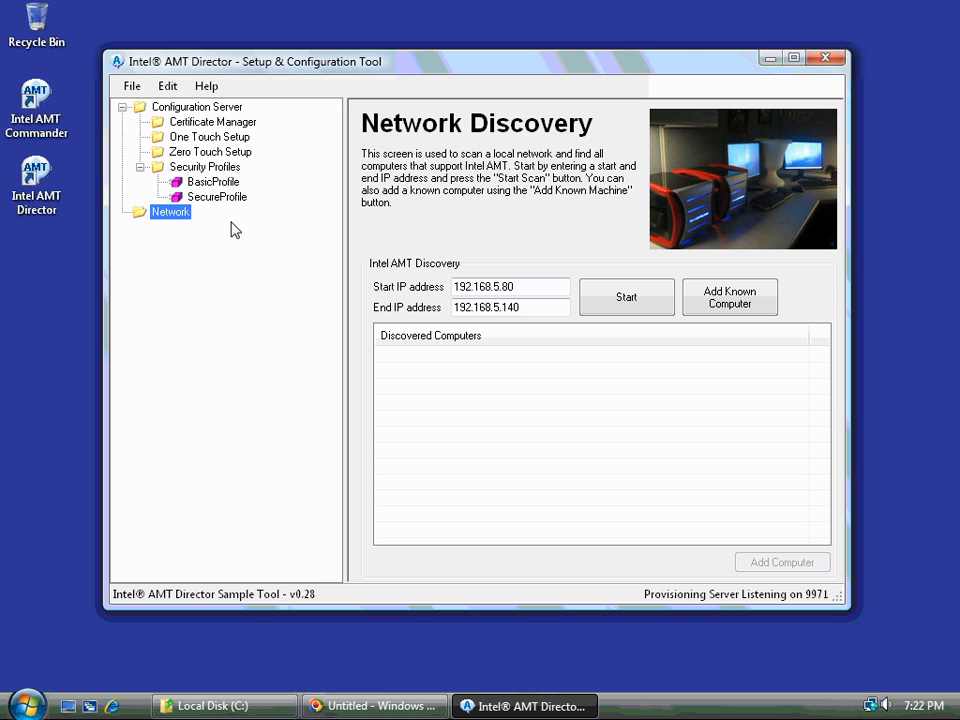
# - Clear the configuration server's provisioning event log
pyautogui.click(208, 152)
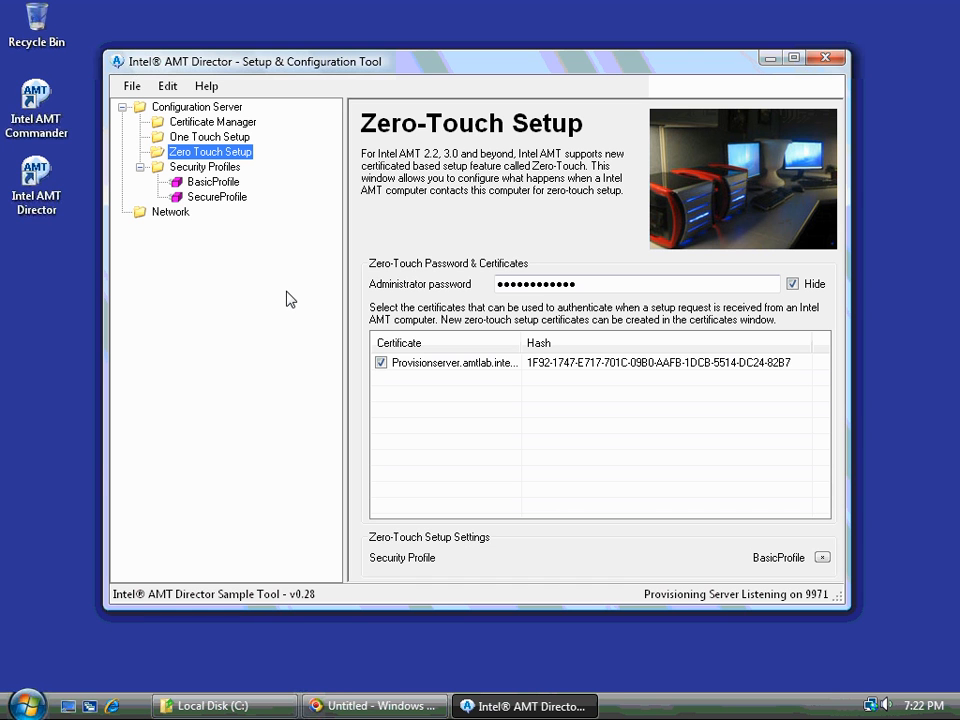
pyautogui.click(199, 107)
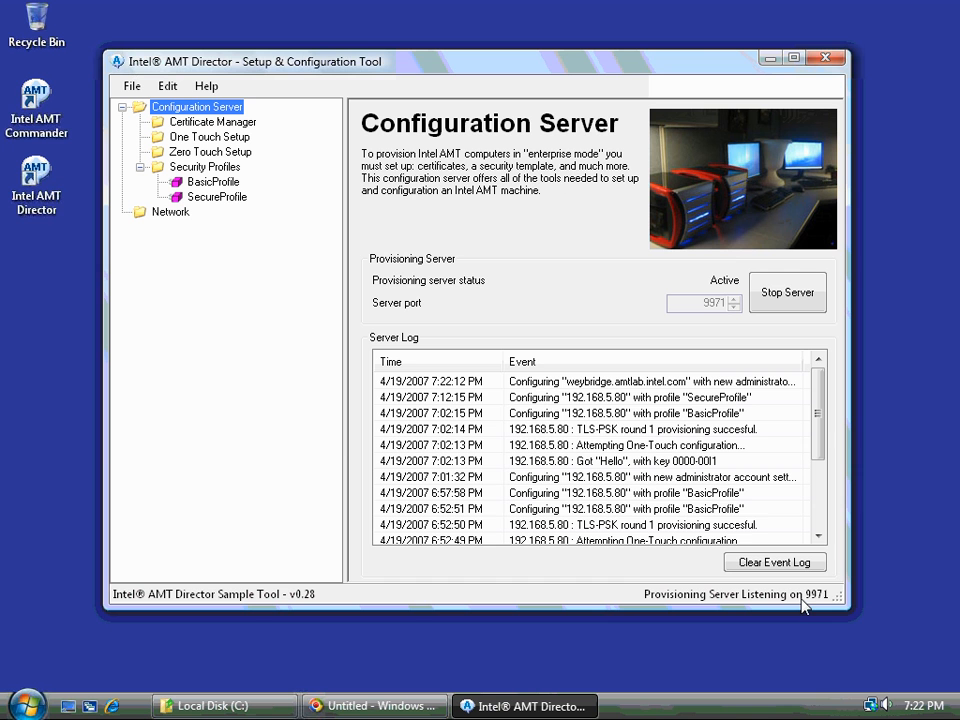
pyautogui.click(787, 562)
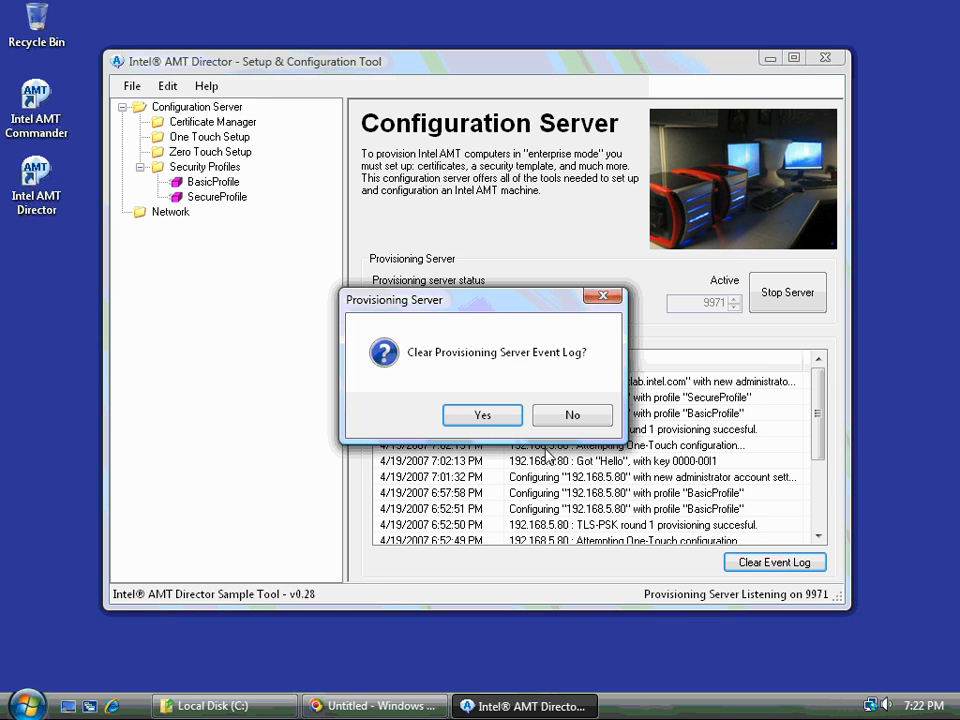
pyautogui.click(484, 414)
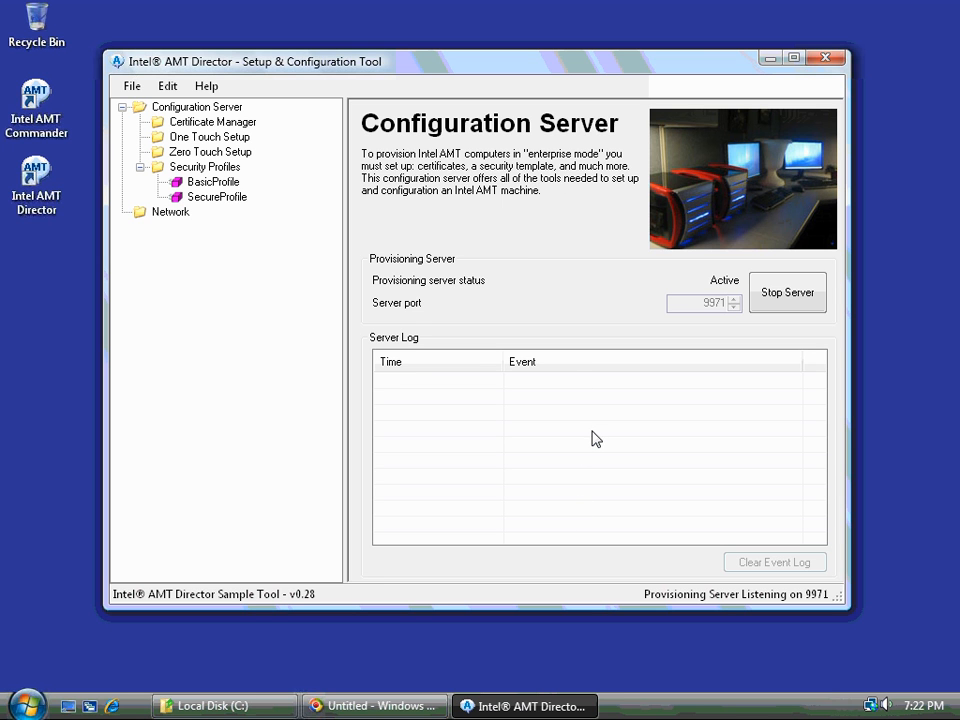
# - Open the Provisioning "Hello" Viewer and inspect the analysis of the 4/19/2007 3:47:53 PM message from 192.168.5.84
pyautogui.click(132, 86)
pyautogui.click(149, 138)
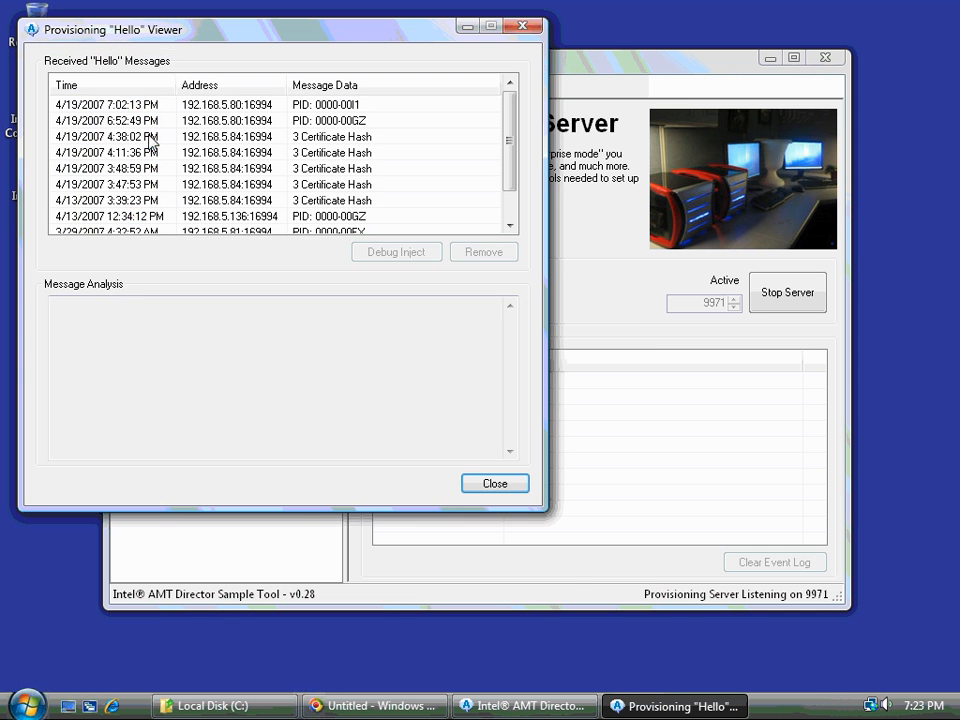
pyautogui.moveTo(158, 40); pyautogui.dragTo(161, 207)
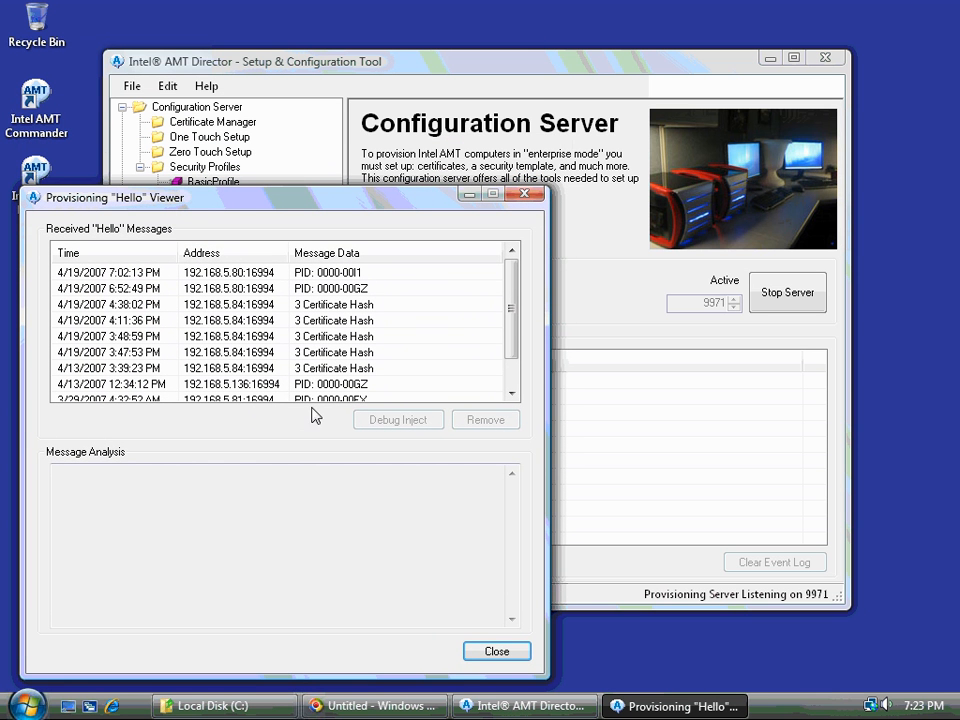
pyautogui.click(266, 354)
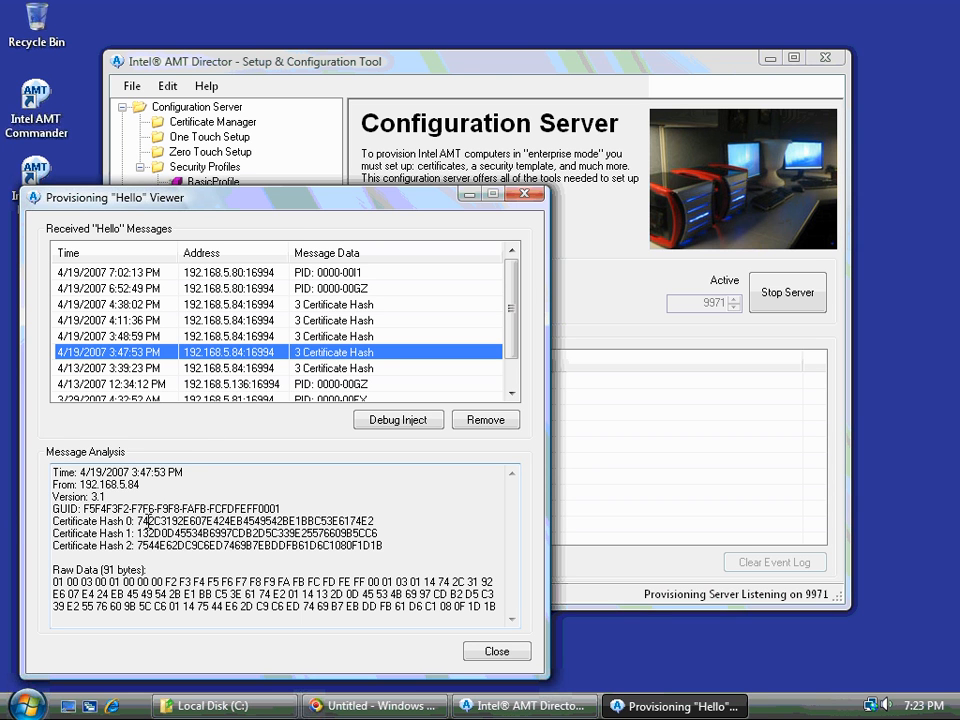
pyautogui.click(143, 565)
pyautogui.moveTo(176, 617); pyautogui.dragTo(70, 500)
pyautogui.click(70, 506)
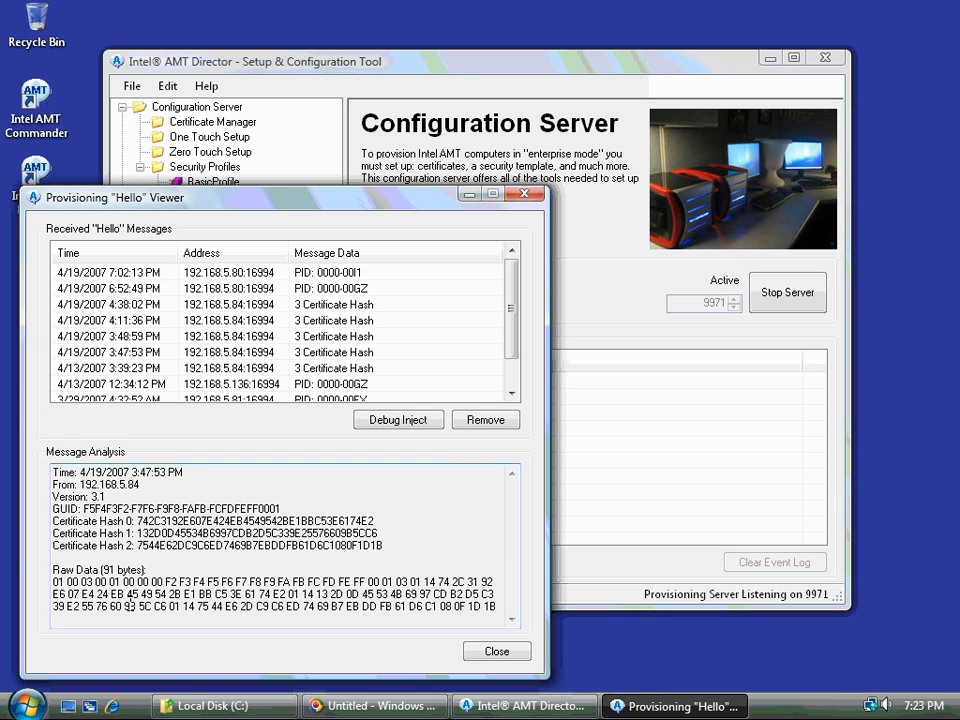
# - Examine the certificate hashes contained in the selected "Hello" message, and close the viewer
pyautogui.moveTo(380, 530); pyautogui.dragTo(81, 521)
pyautogui.click(108, 523)
pyautogui.moveTo(139, 545); pyautogui.dragTo(396, 542)
pyautogui.click(394, 540)
pyautogui.moveTo(364, 200); pyautogui.dragTo(816, 255)
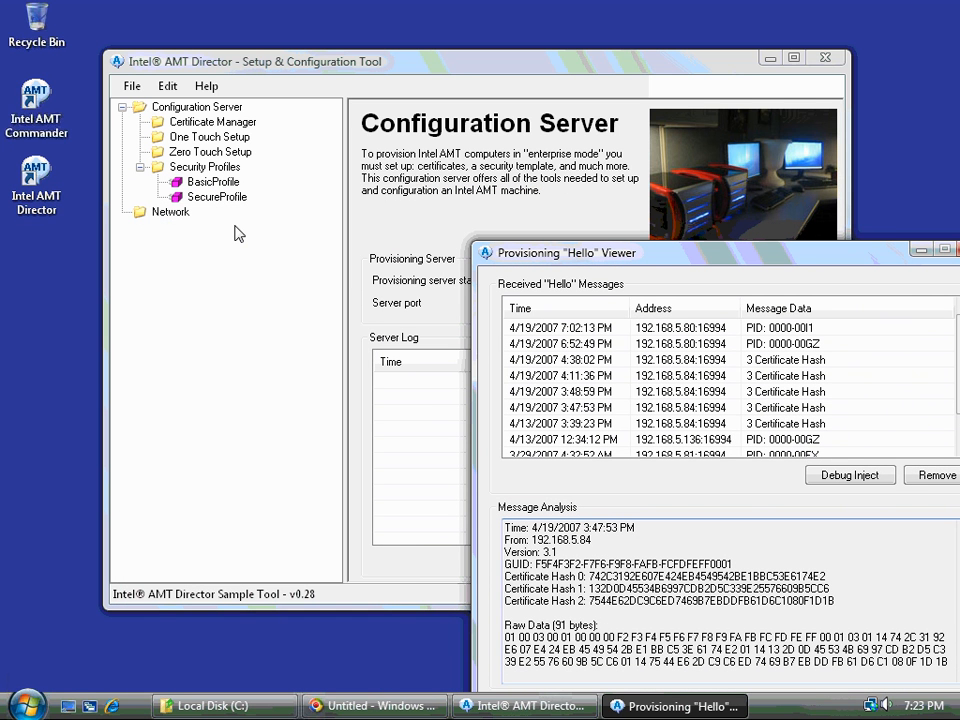
pyautogui.click(486, 252)
pyautogui.click(486, 252)
pyautogui.moveTo(563, 252); pyautogui.dragTo(403, 234)
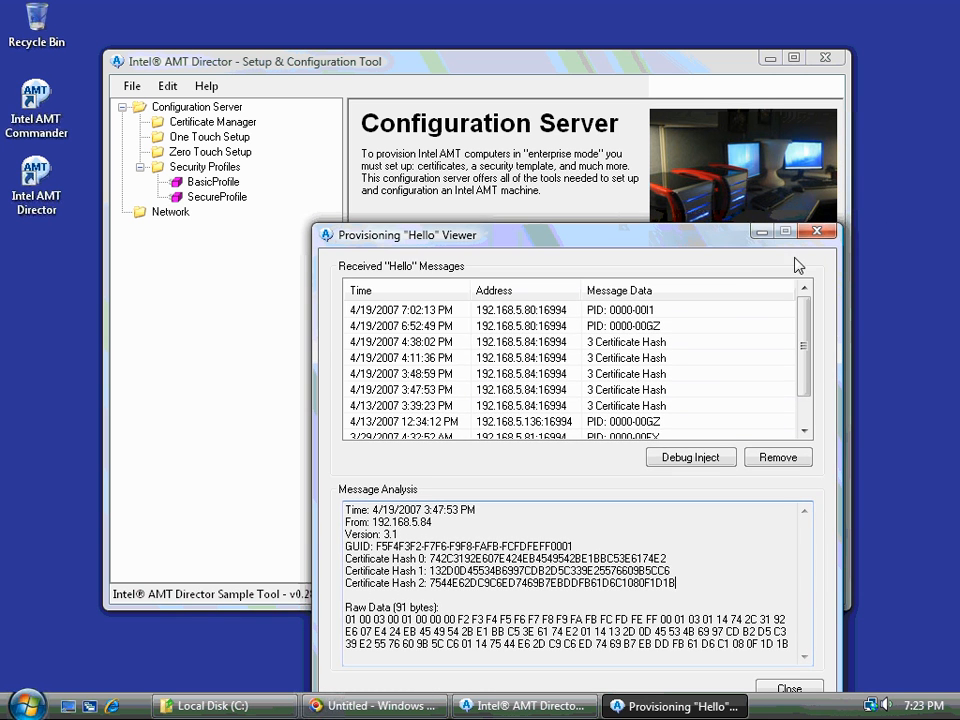
pyautogui.click(817, 231)
# - Inspect the intended purposes and details of the Provisionserver.amtlab.intel.com certificate
pyautogui.click(197, 153)
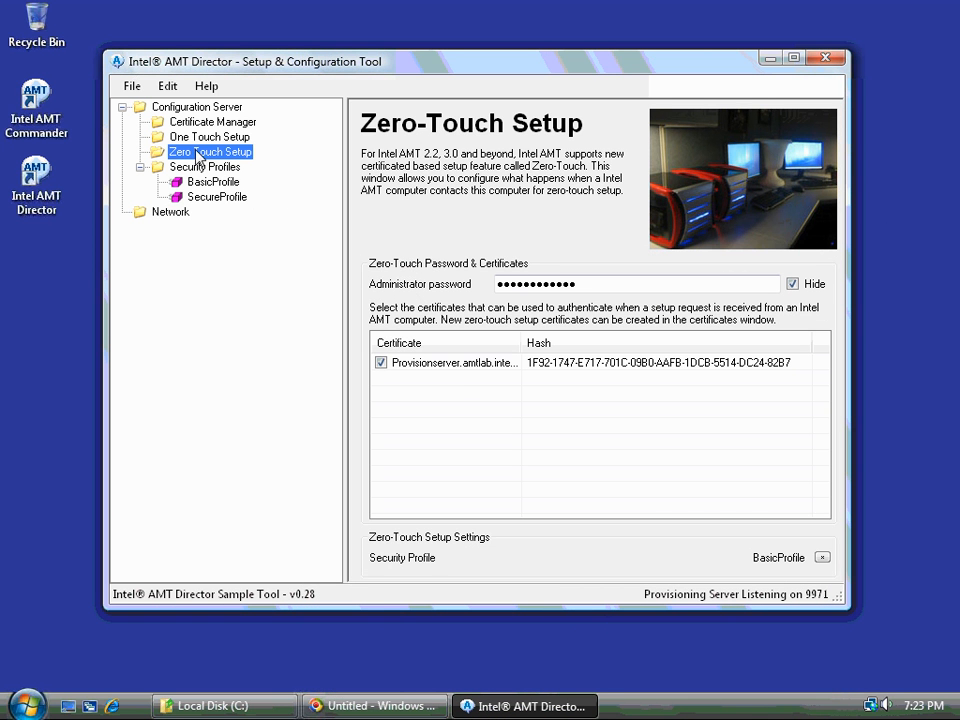
pyautogui.click(200, 124)
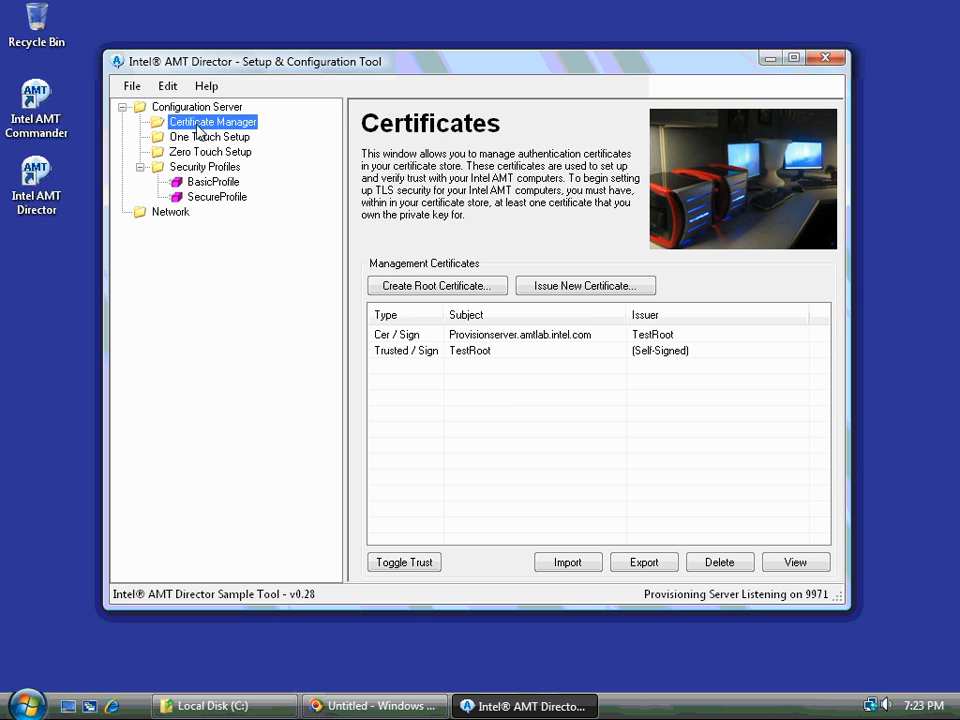
pyautogui.click(471, 338)
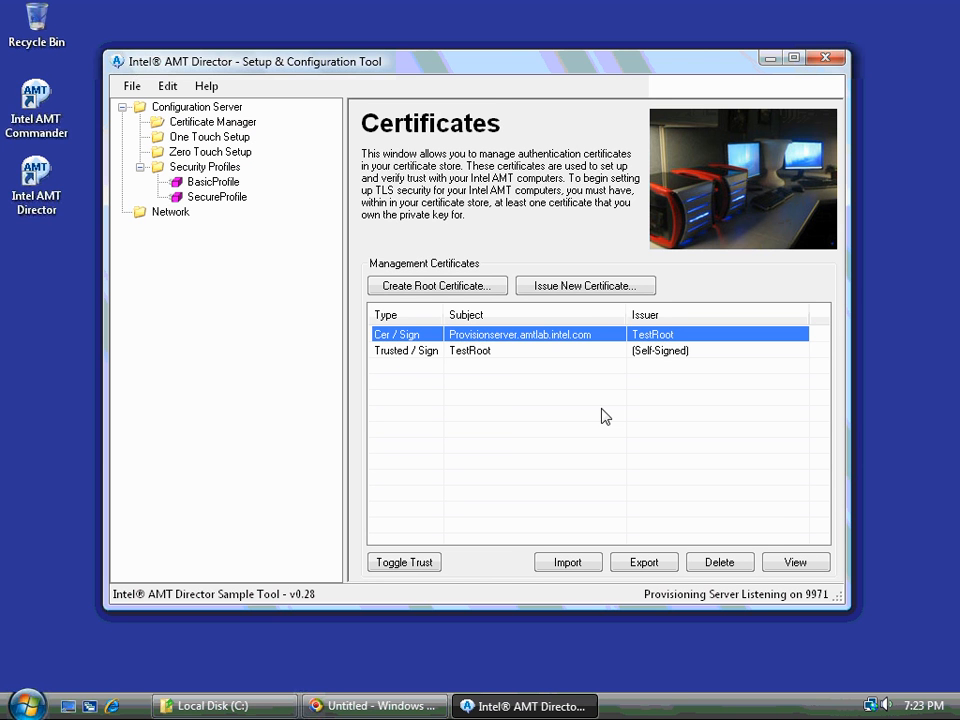
pyautogui.click(792, 561)
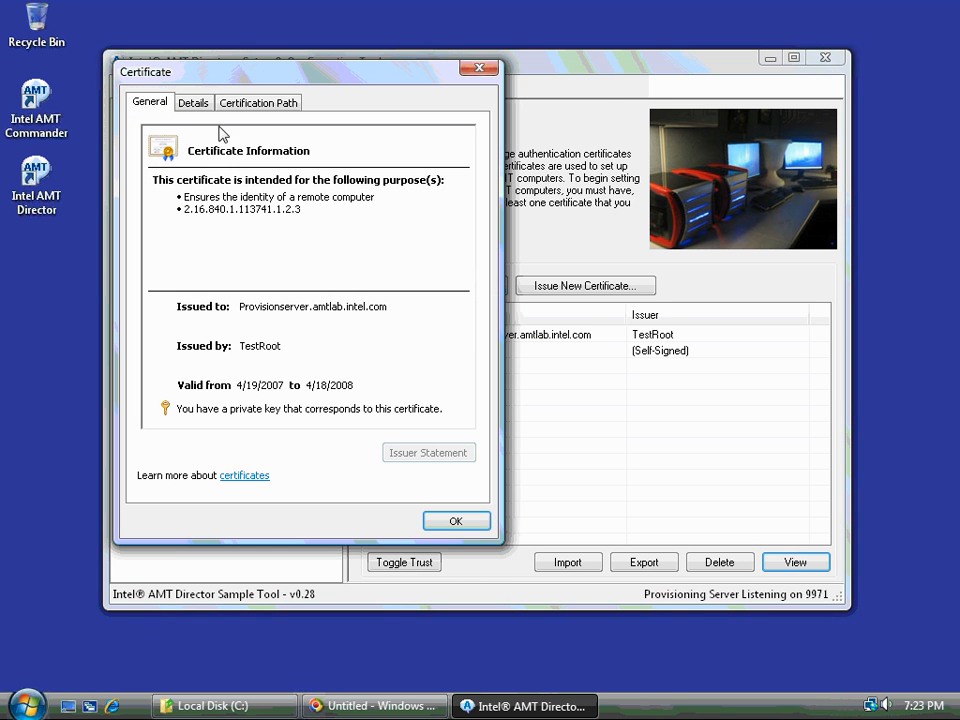
pyautogui.moveTo(216, 76); pyautogui.dragTo(622, 186)
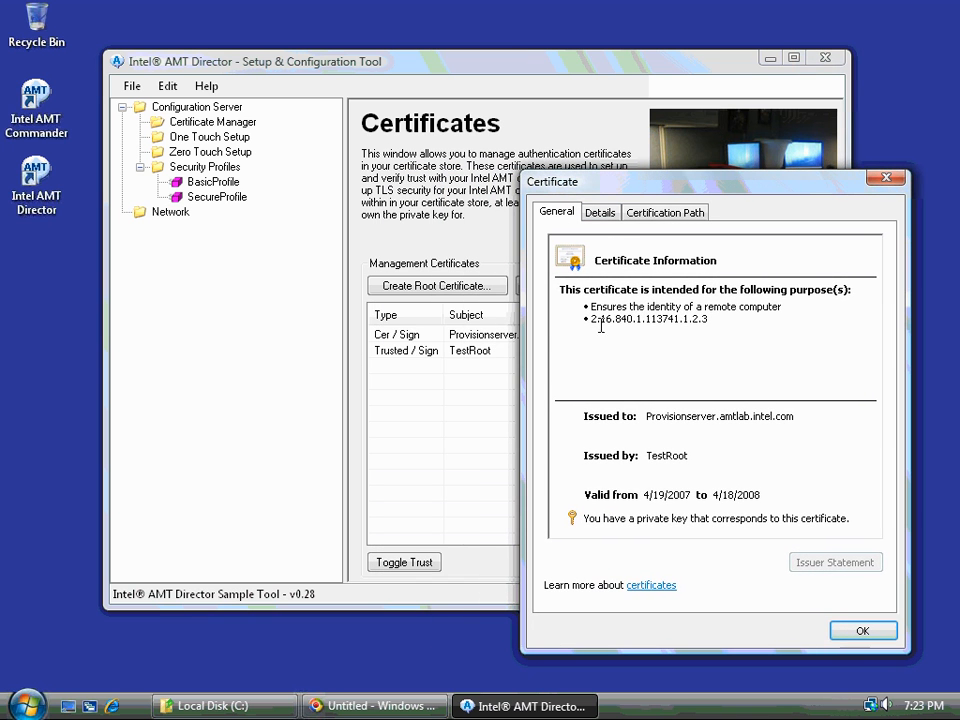
pyautogui.click(585, 321)
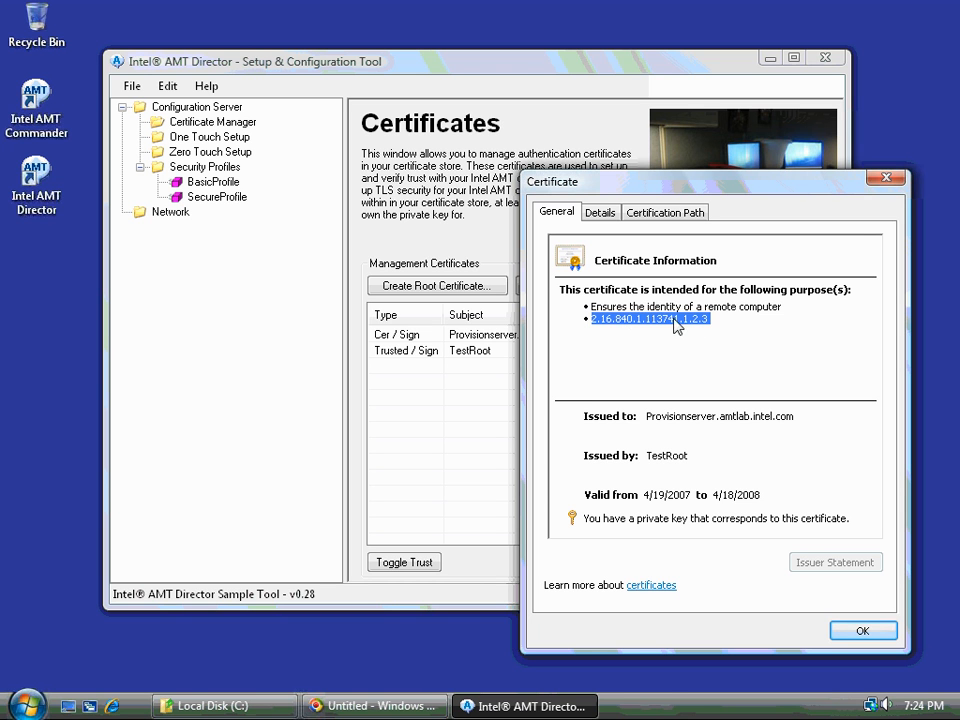
pyautogui.click(586, 307)
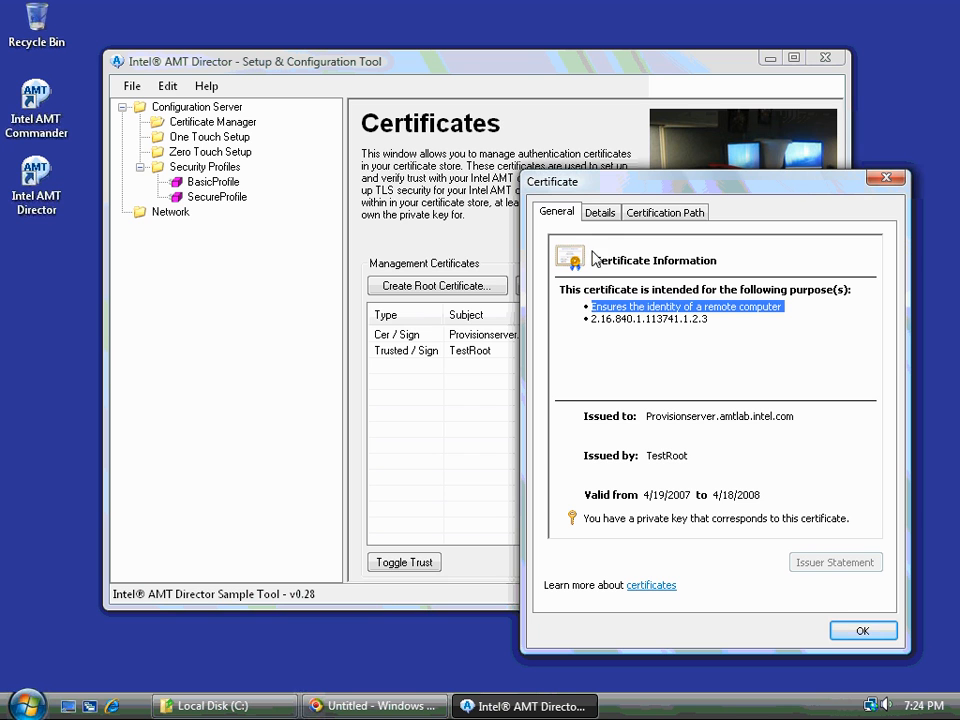
pyautogui.moveTo(720, 322); pyautogui.dragTo(567, 305)
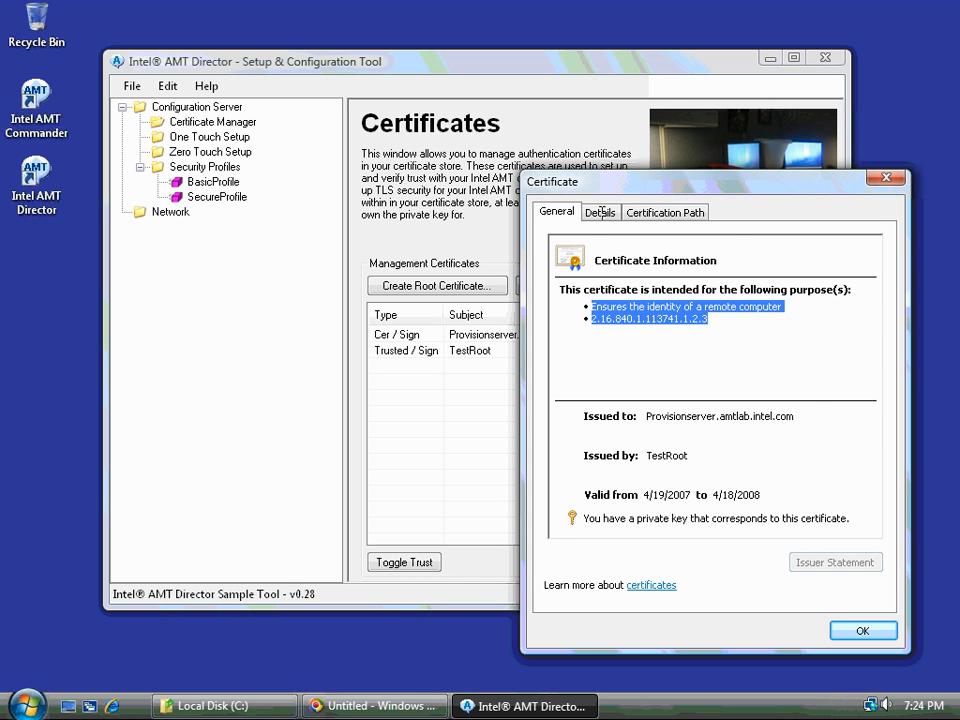
pyautogui.click(601, 212)
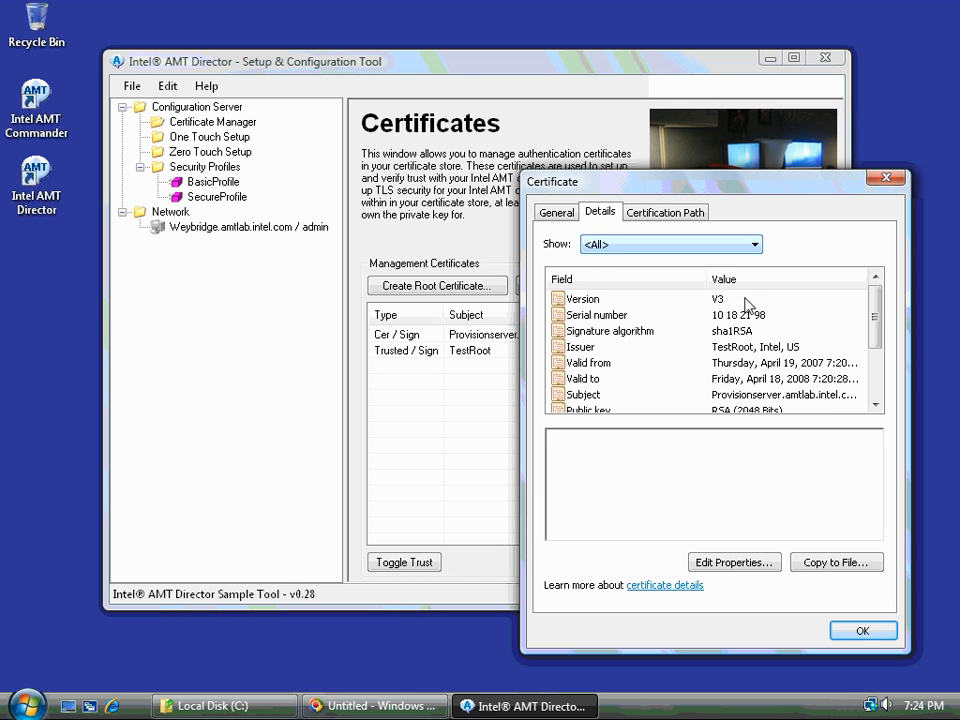
pyautogui.click(885, 178)
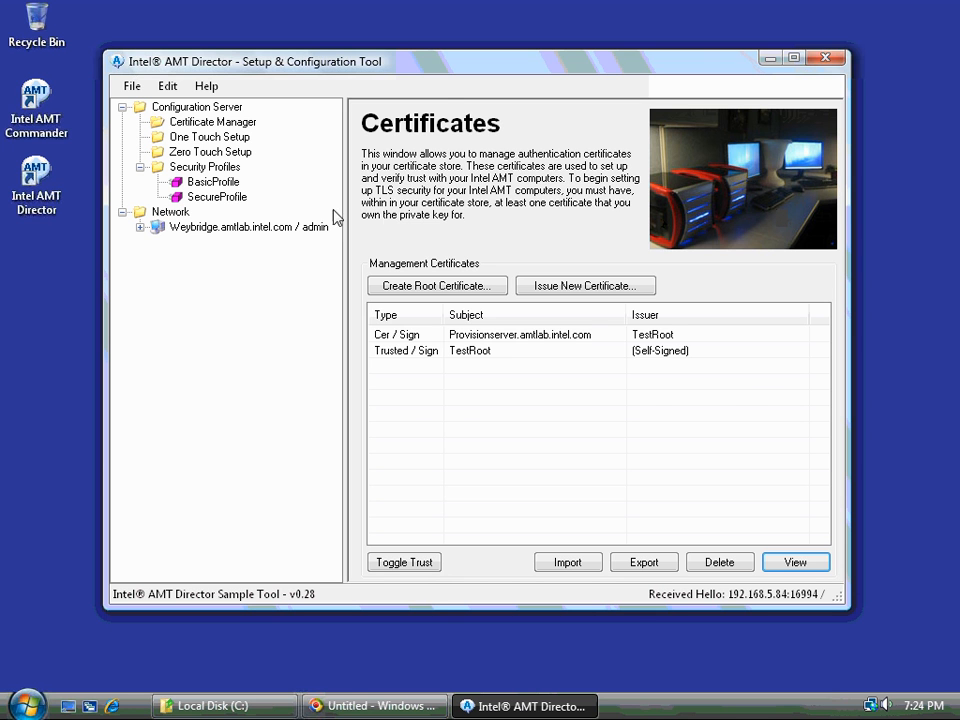
# - Check the configuration server's log for the zero-touch provisioning events and review the Weybridge computer's setup state
pyautogui.click(195, 107)
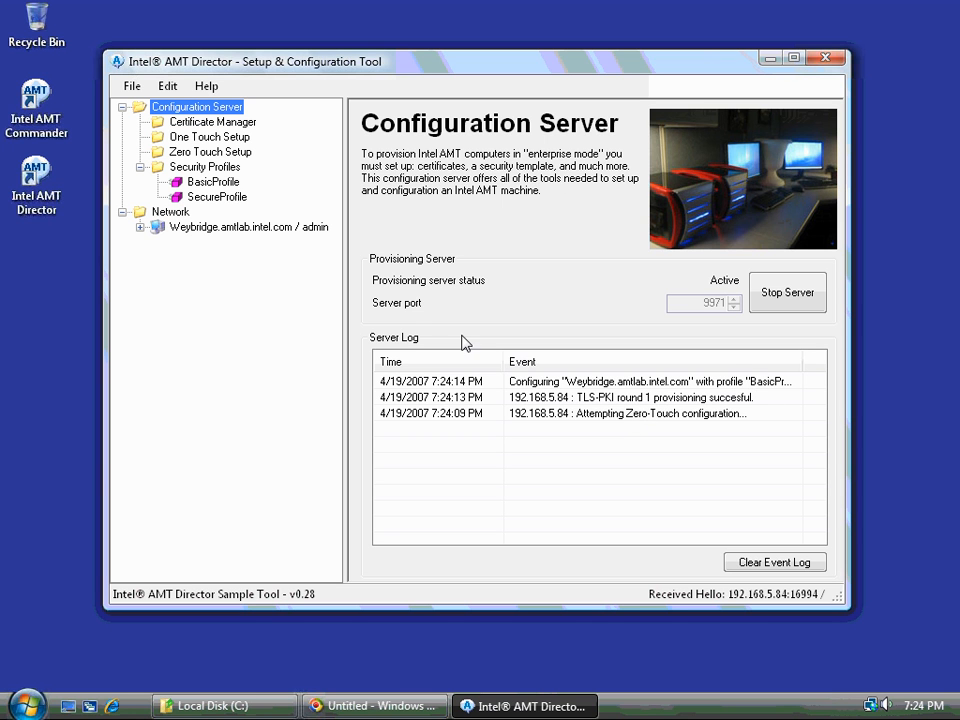
pyautogui.click(260, 229)
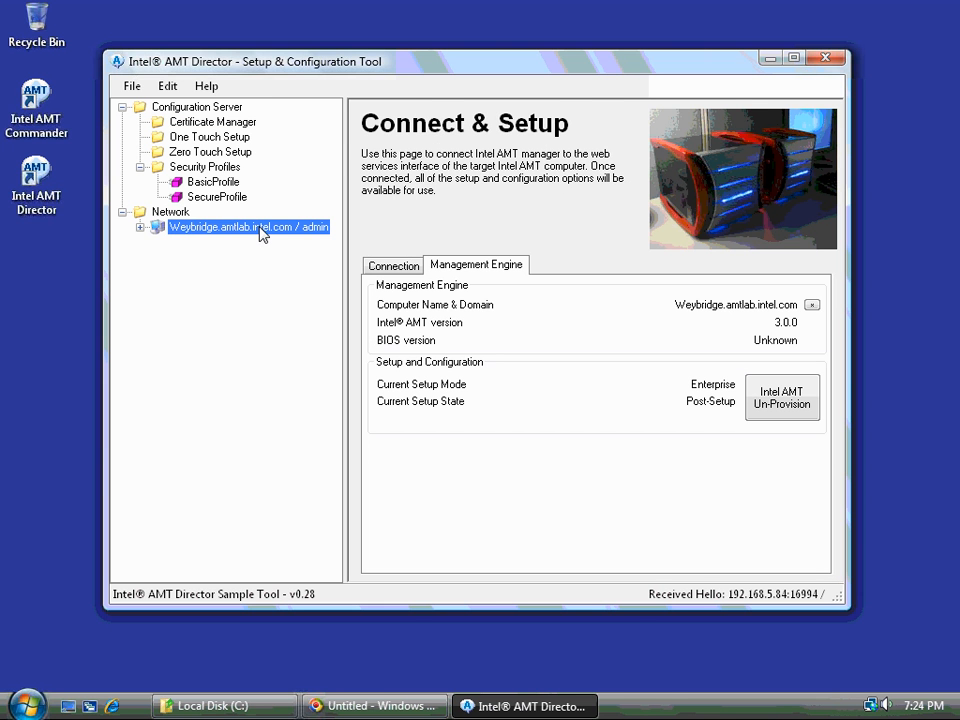
pyautogui.click(140, 227)
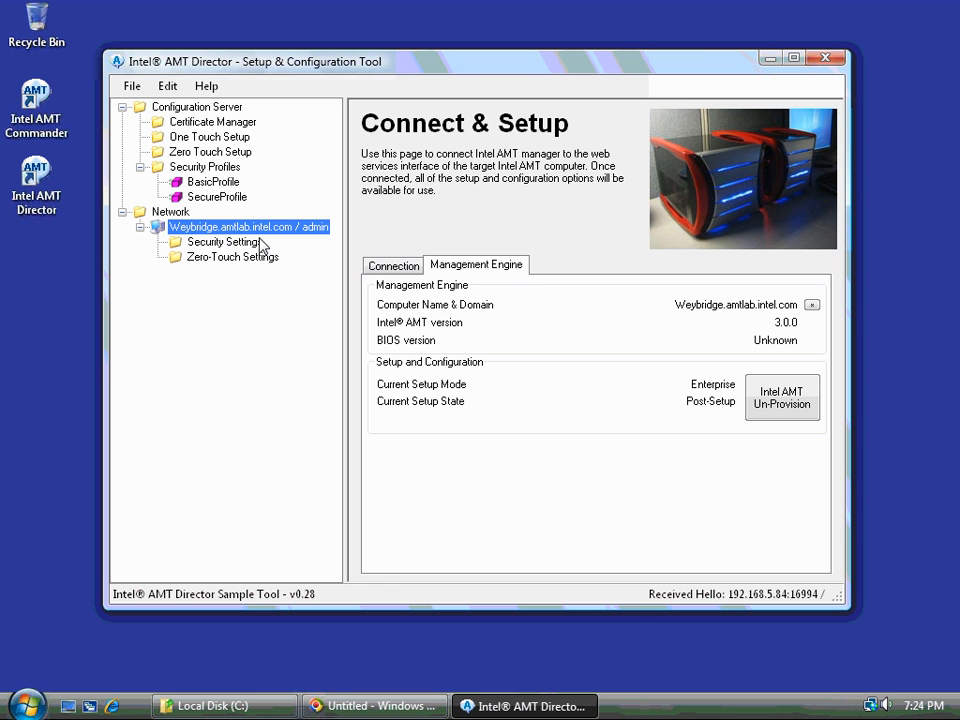
pyautogui.click(198, 138)
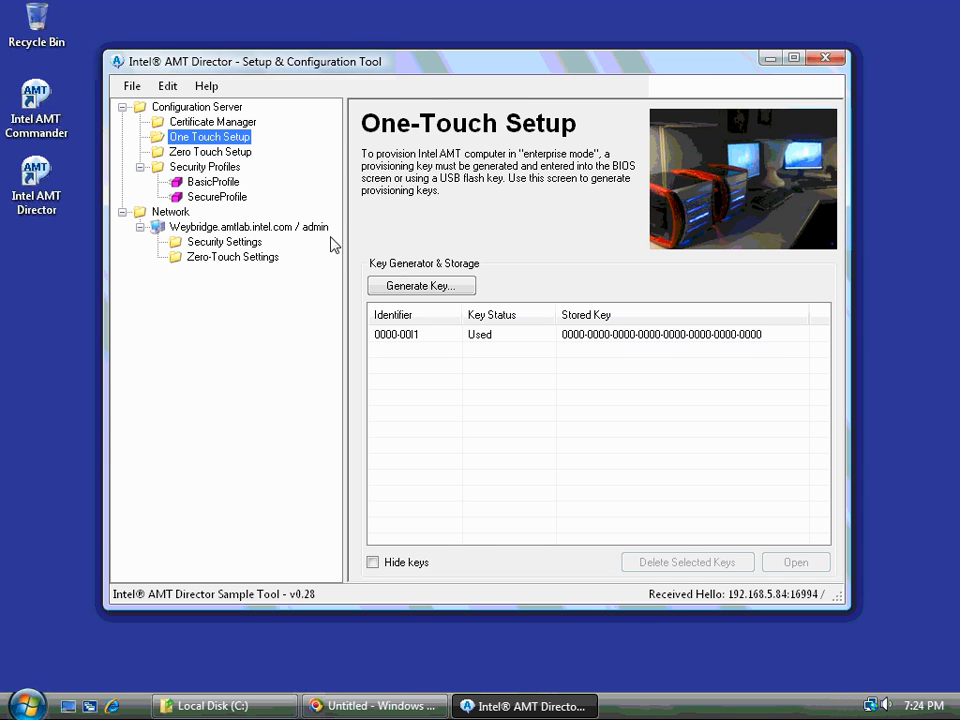
pyautogui.click(205, 151)
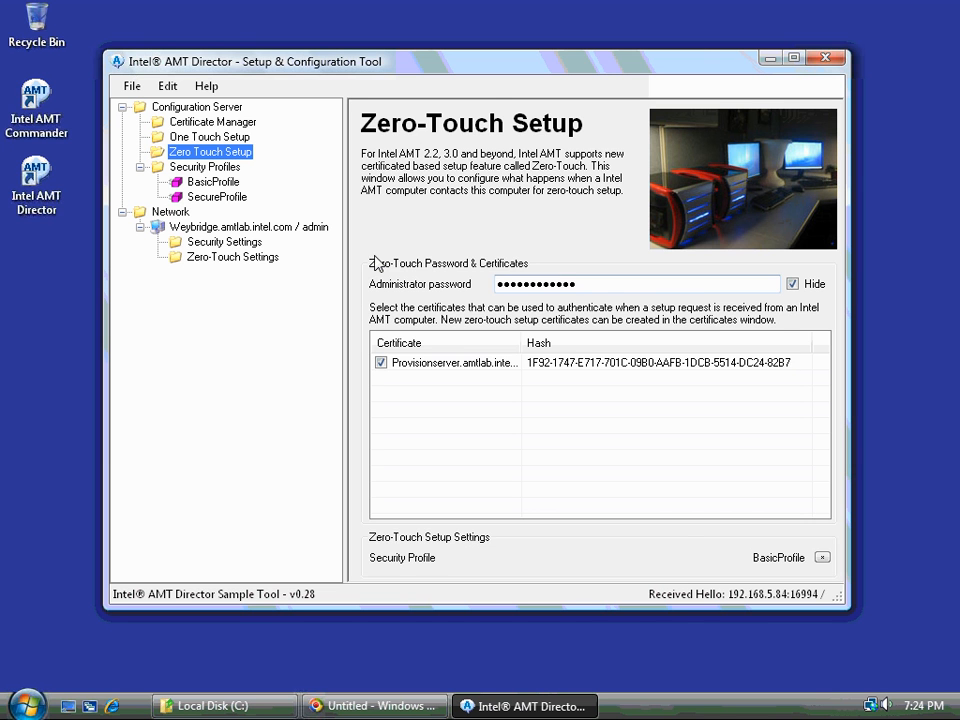
# - Compare the TestRoot certificate's thumbprint with the TestRoot hash in the Weybridge computer's Zero-Touch Settings
pyautogui.click(190, 121)
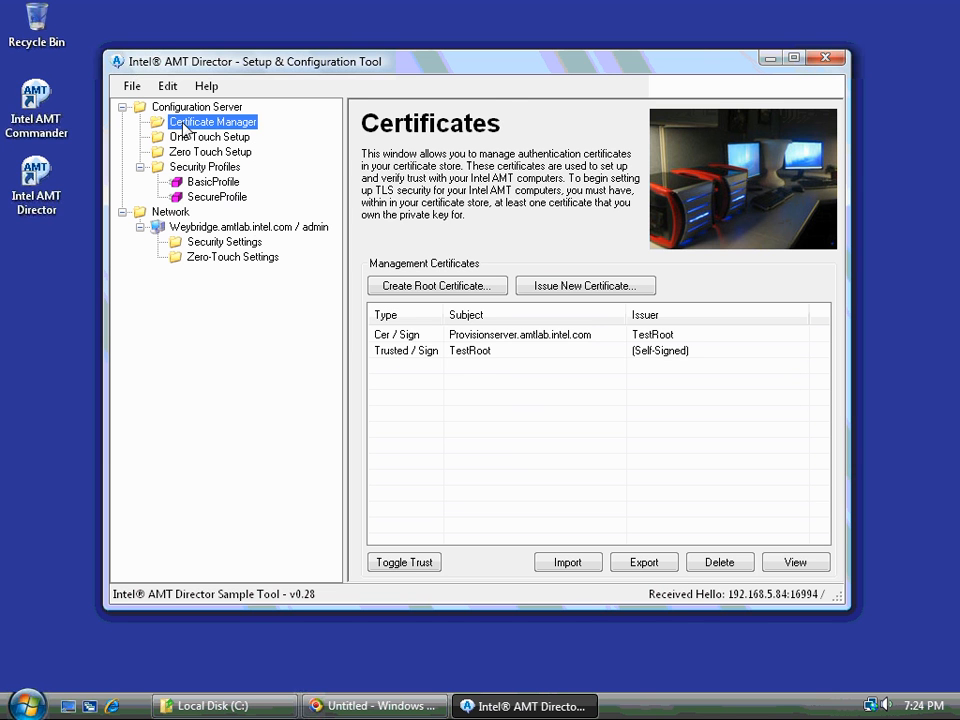
pyautogui.click(488, 352)
pyautogui.click(785, 564)
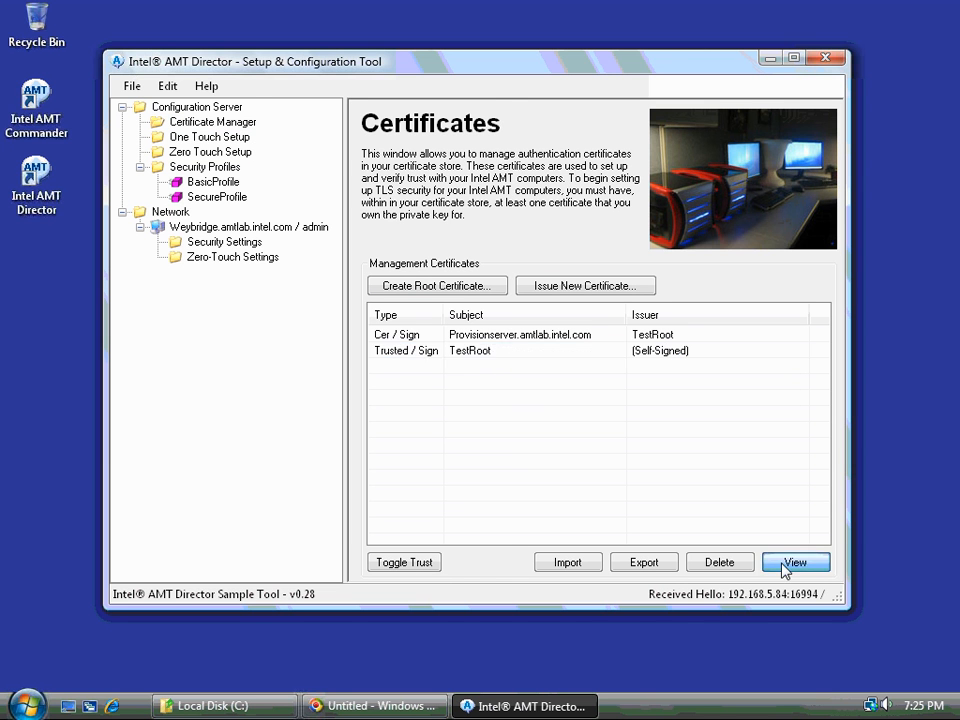
pyautogui.click(193, 102)
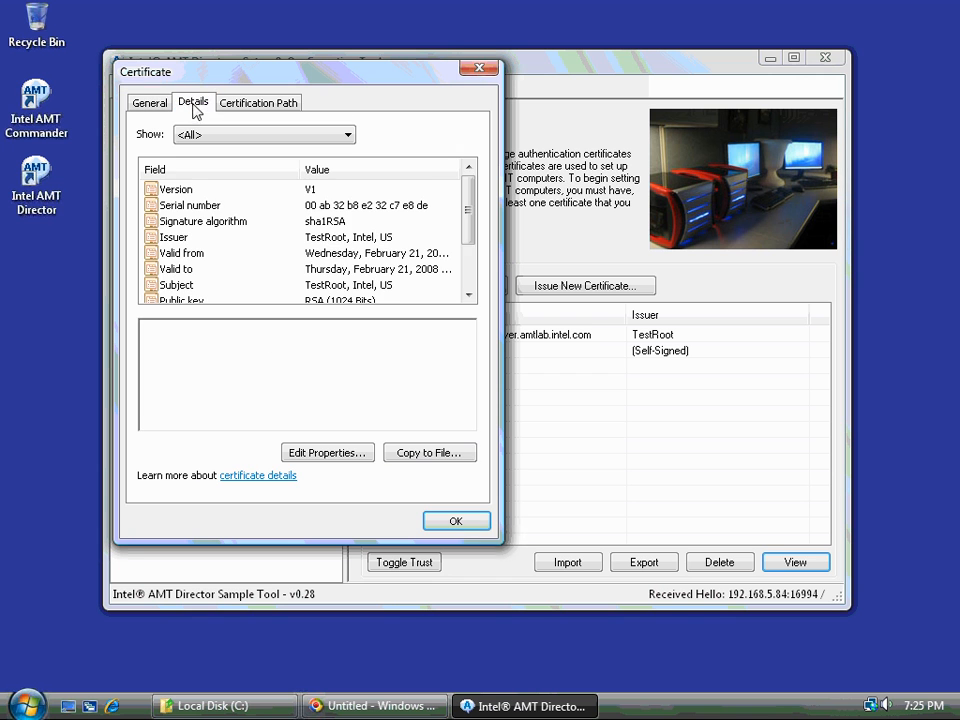
pyautogui.click(470, 257)
pyautogui.click(229, 270)
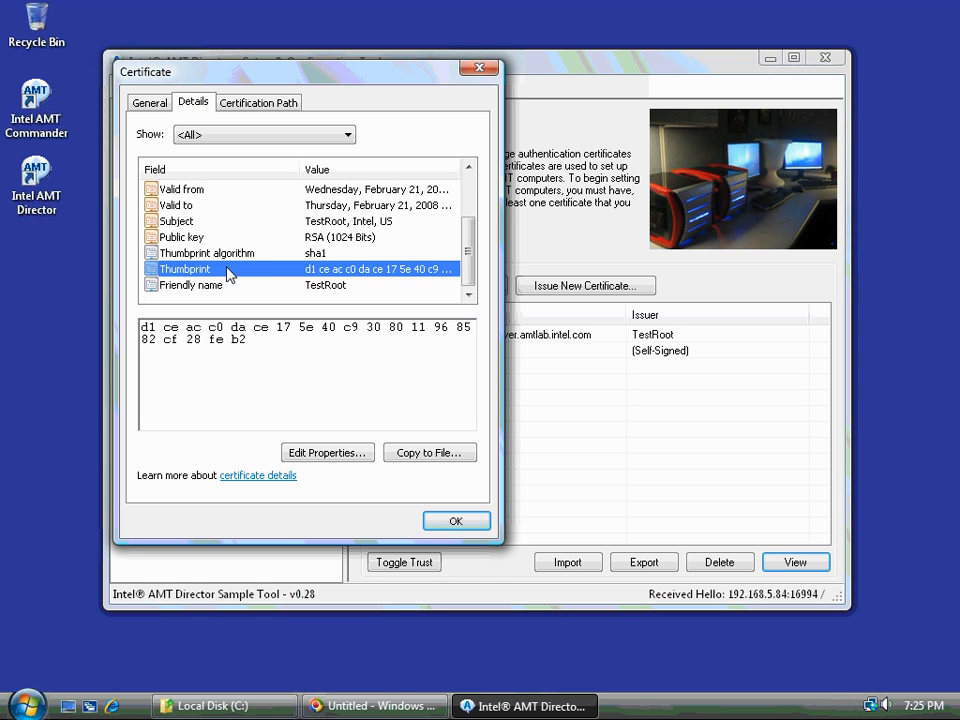
pyautogui.moveTo(141, 327); pyautogui.dragTo(275, 347)
pyautogui.click(275, 347)
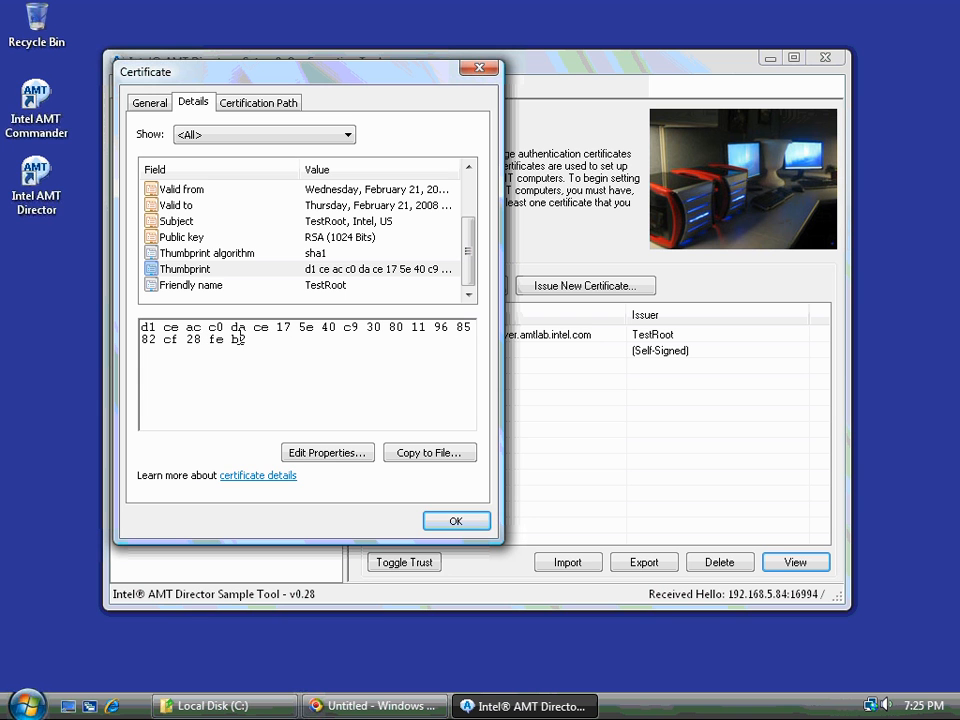
pyautogui.click(481, 70)
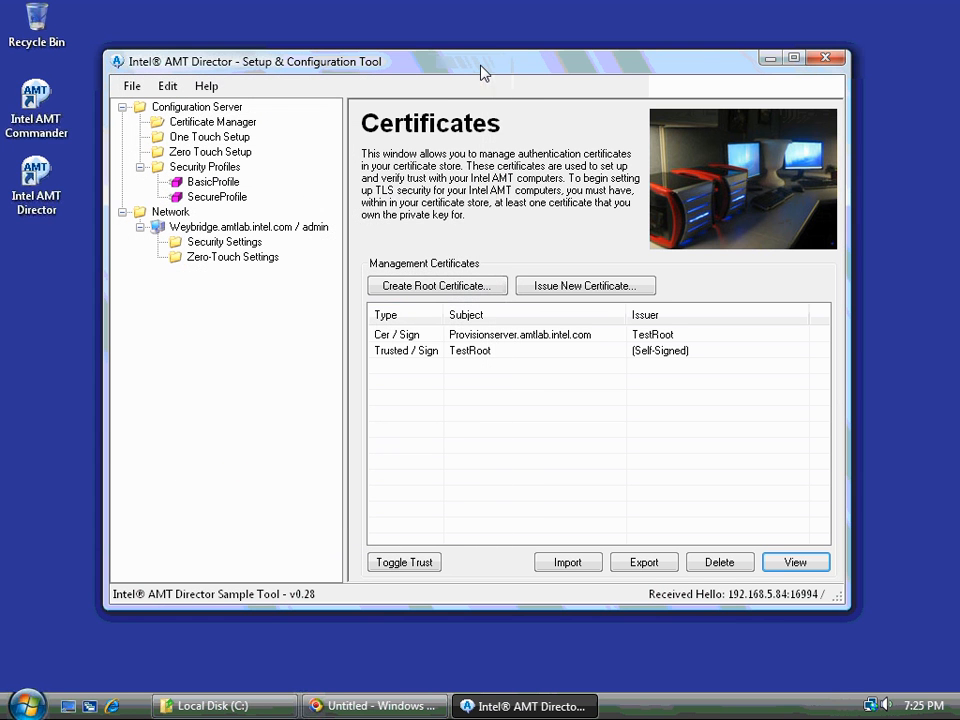
pyautogui.click(232, 258)
pyautogui.click(446, 411)
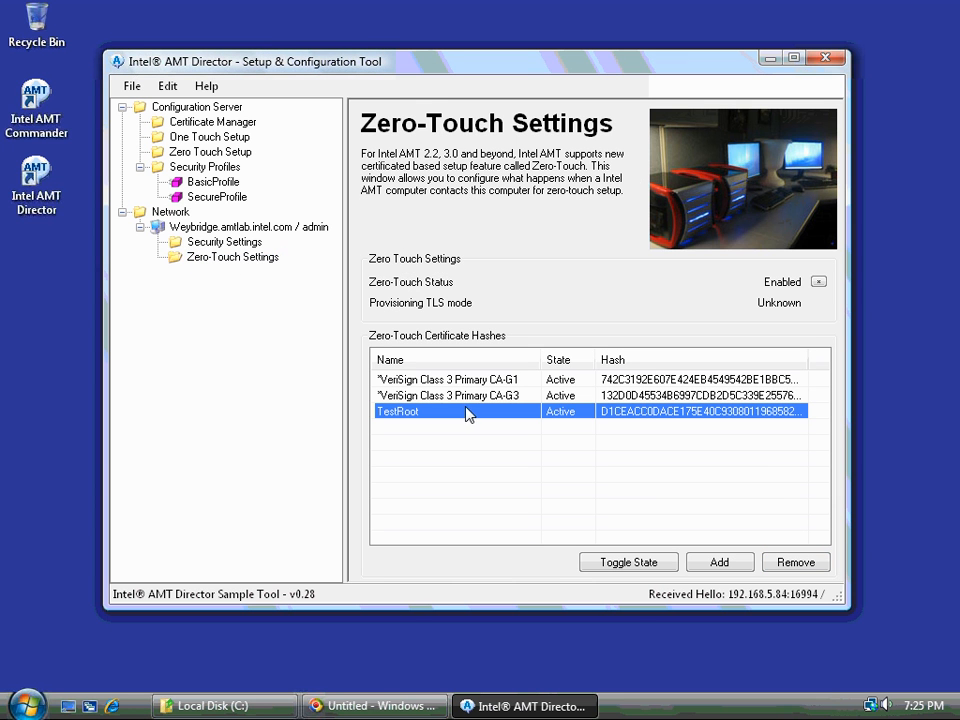